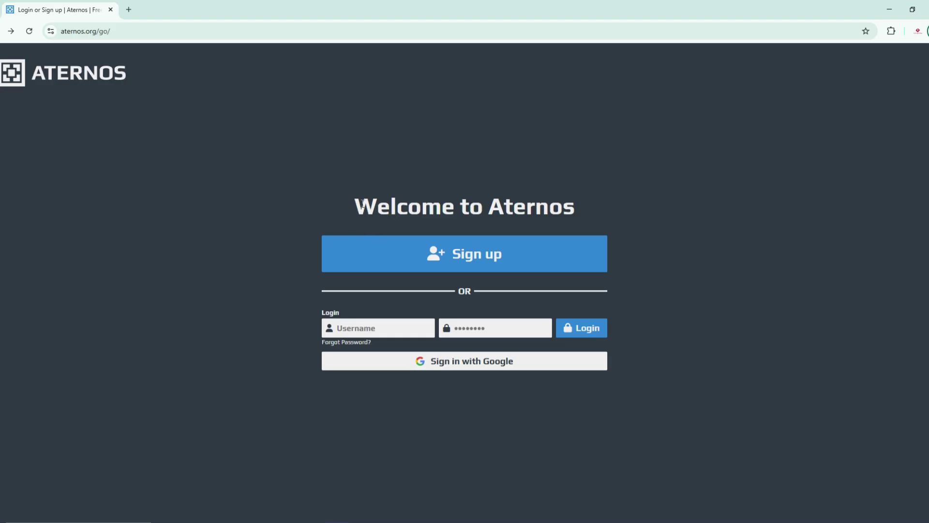
# - View the site information for aternos.org, then dismiss it
pyautogui.moveTo(123, 36); pyautogui.dragTo(50, 31)
pyautogui.click(50, 31)
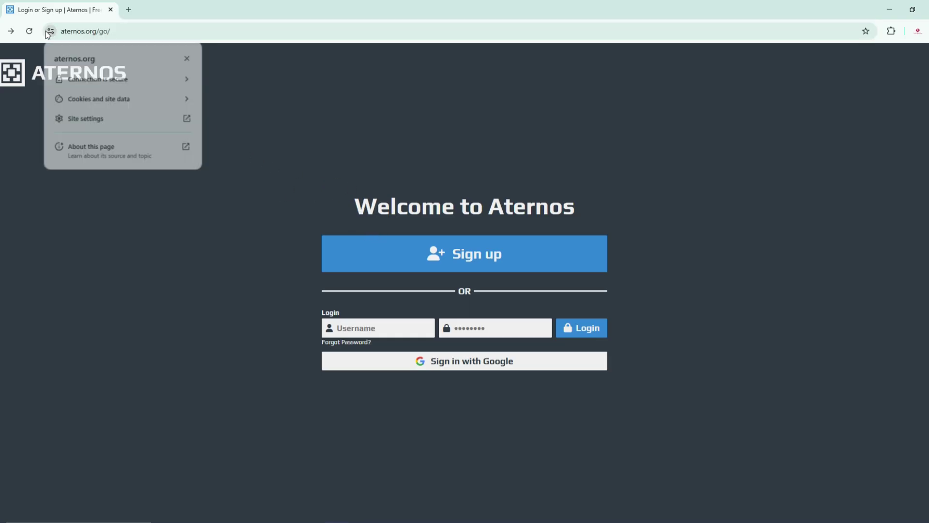
pyautogui.click(251, 78)
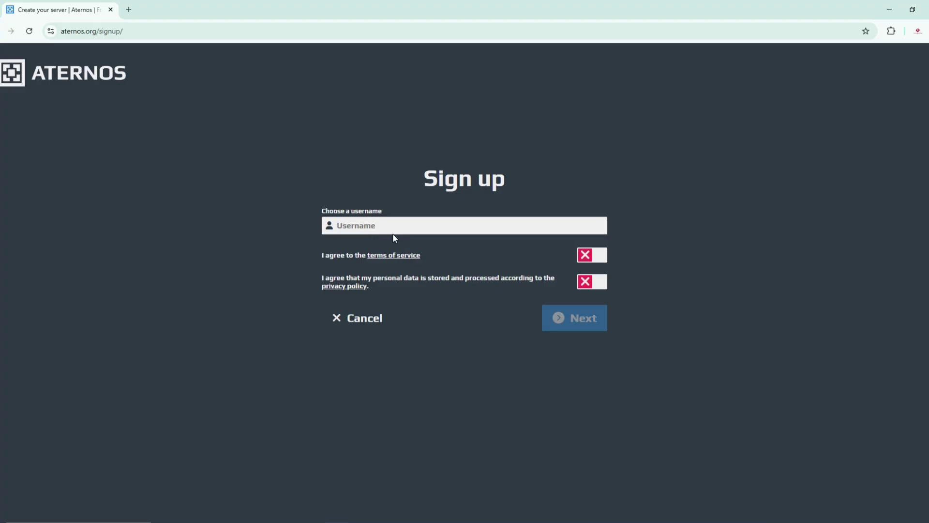
# - Enter the new account's username and accept the terms of service and privacy policy
pyautogui.write('Outstanderyt')
pyautogui.click(592, 254)
pyautogui.click(591, 281)
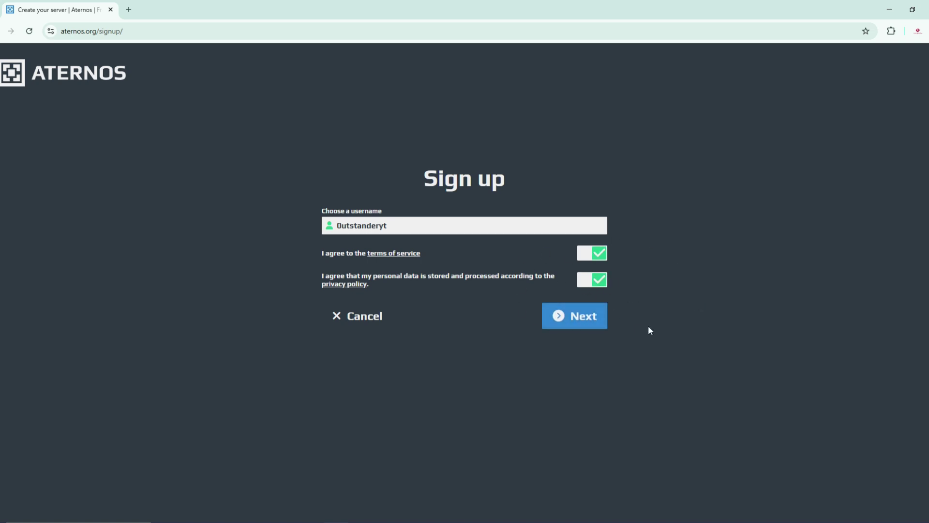
pyautogui.click(584, 317)
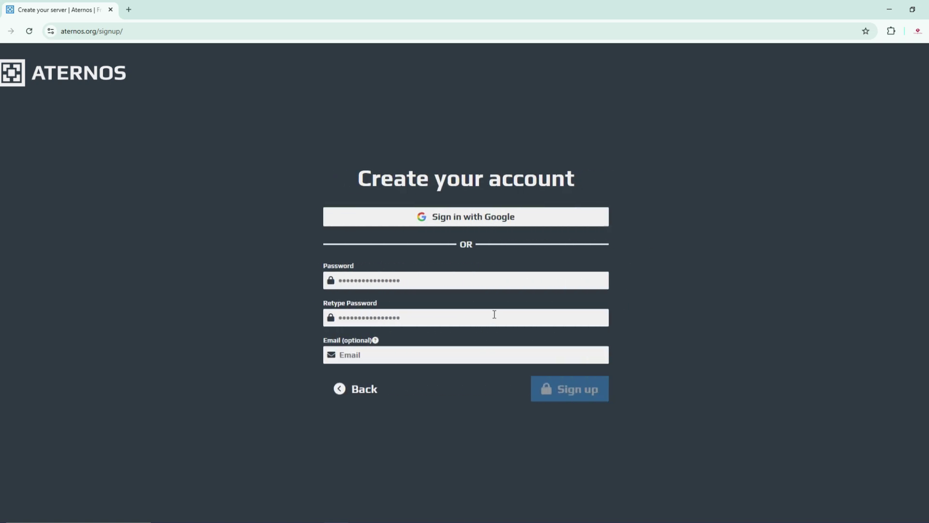
# - Set the account password and create the account
pyautogui.click(410, 283)
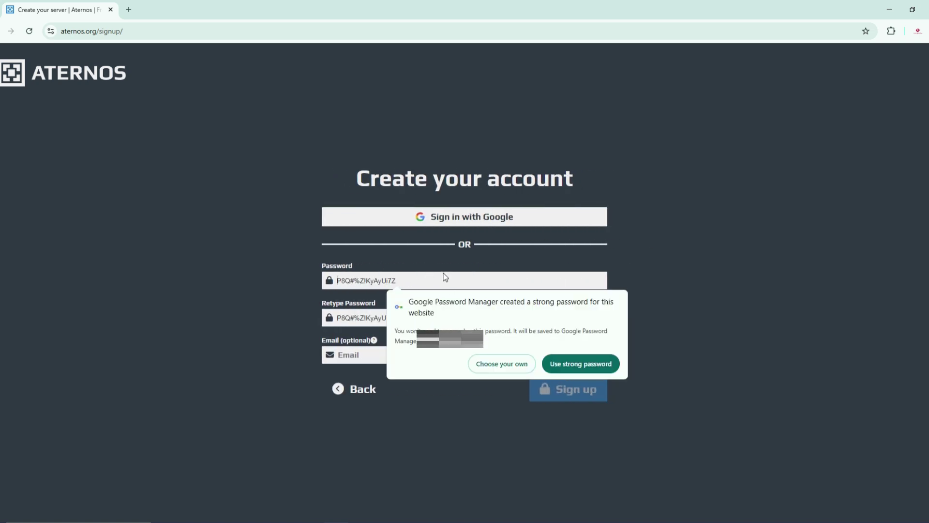
pyautogui.write('a')
pyautogui.hotkey('ctrl', 'v')
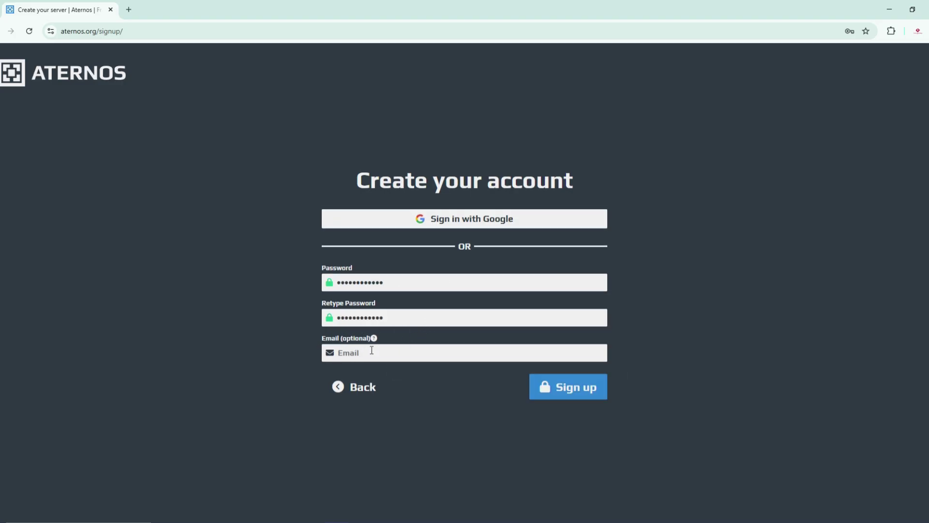
pyautogui.click(570, 389)
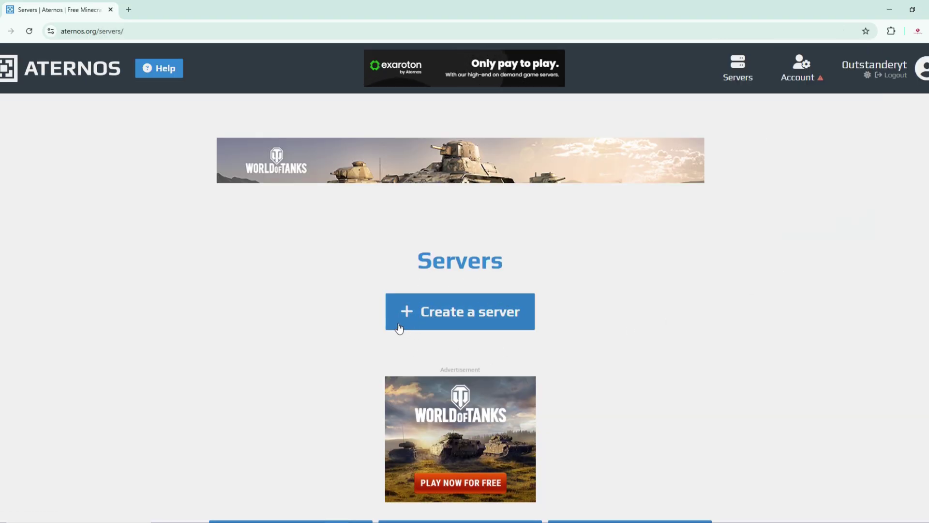
# - Create a Java Edition server, editing its address and welcome message before confirming
pyautogui.click(429, 322)
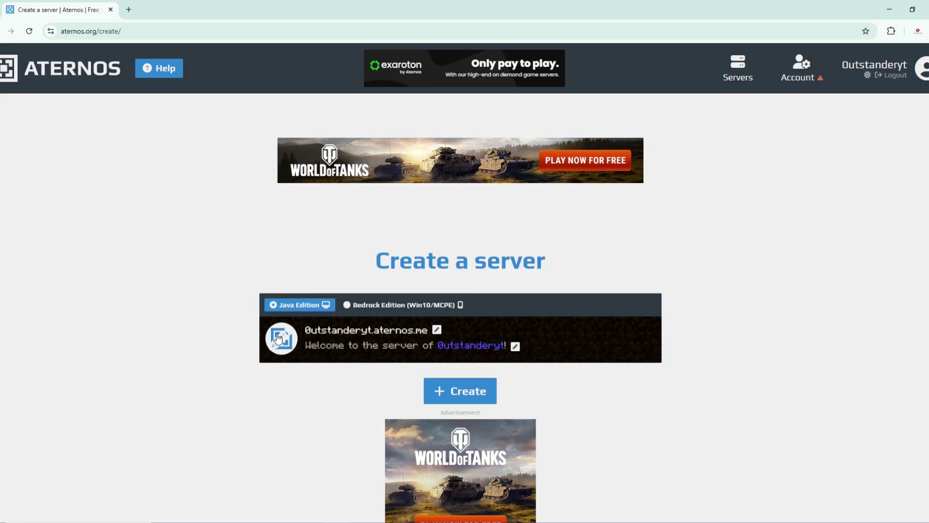
pyautogui.click(436, 331)
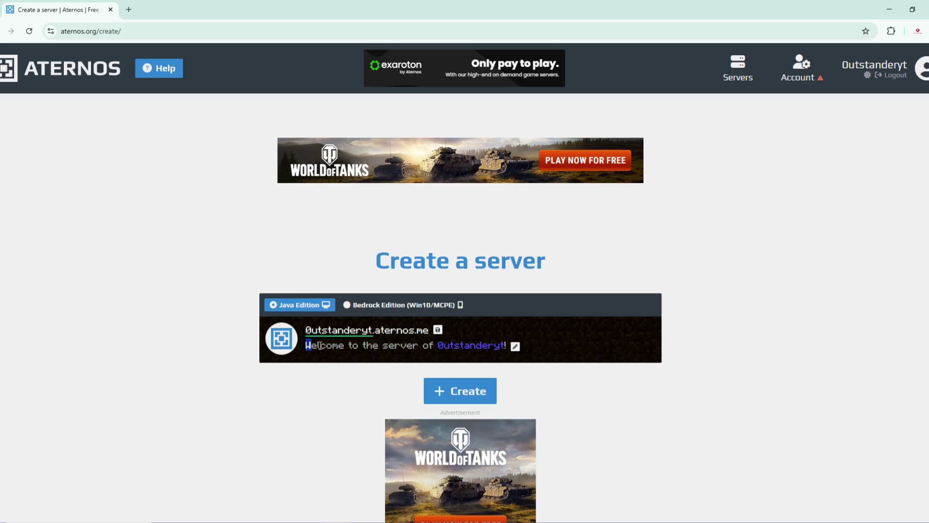
pyautogui.moveTo(319, 345); pyautogui.dragTo(515, 346)
pyautogui.click(515, 346)
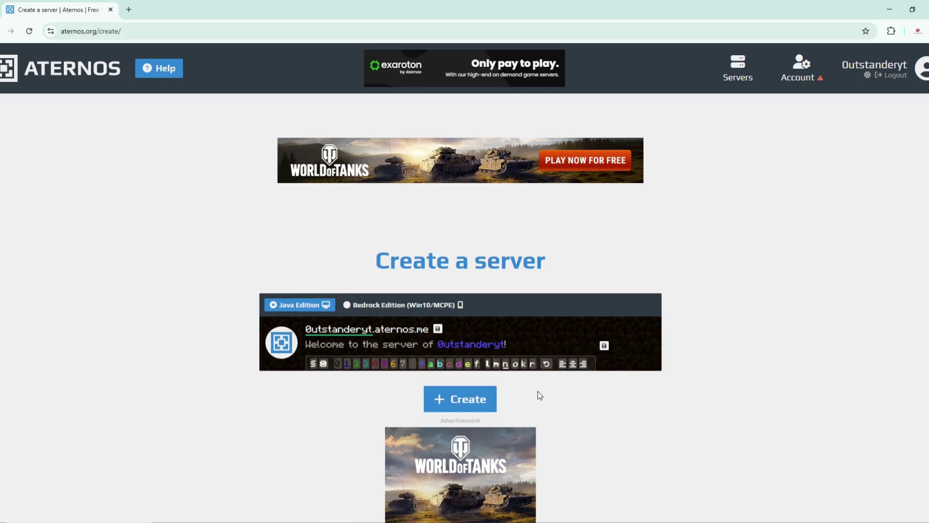
pyautogui.scroll(-2, 455, 399)
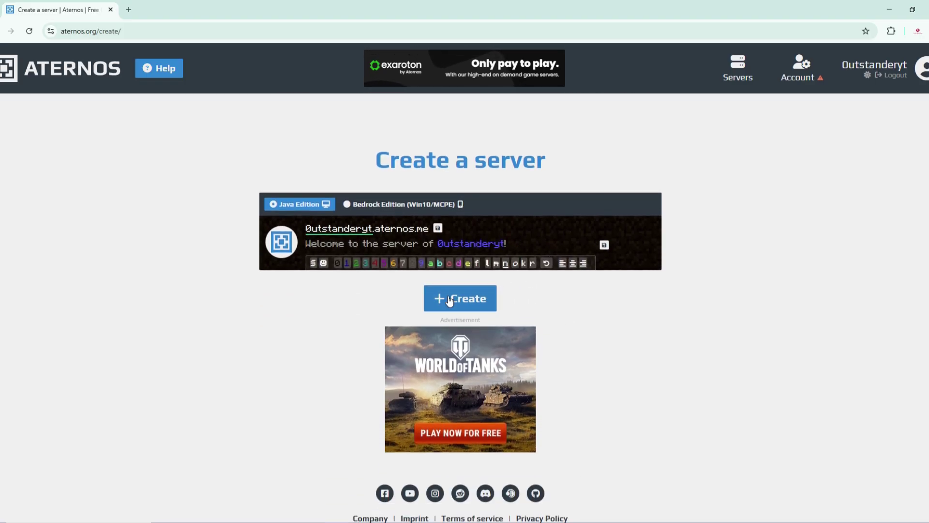
pyautogui.click(449, 300)
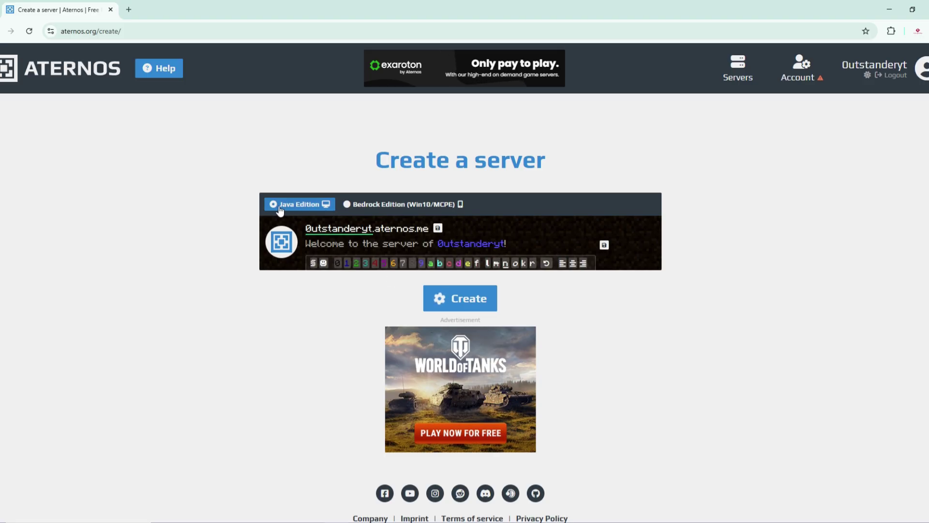
pyautogui.scroll(-2, 457, 315)
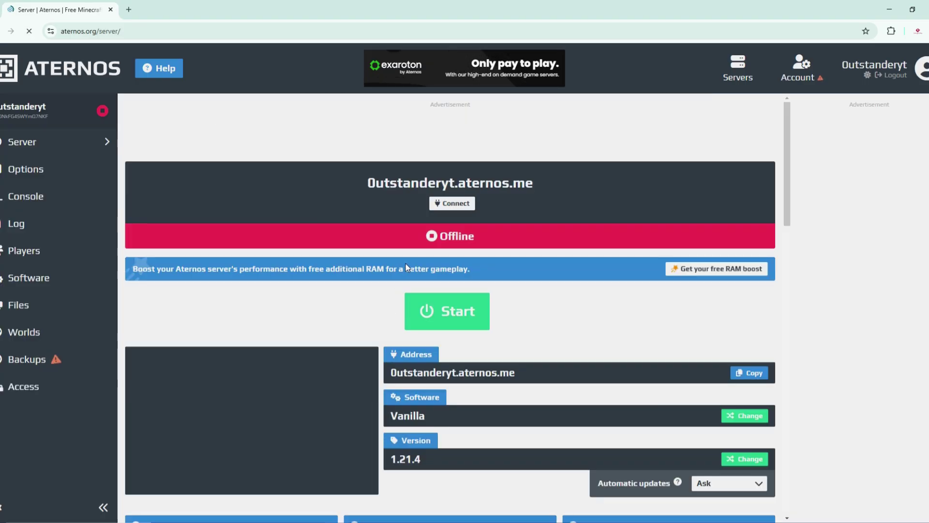
# - Review the server overview, selecting its address text and the Vanilla software name
pyautogui.scroll(-3, 687, 321)
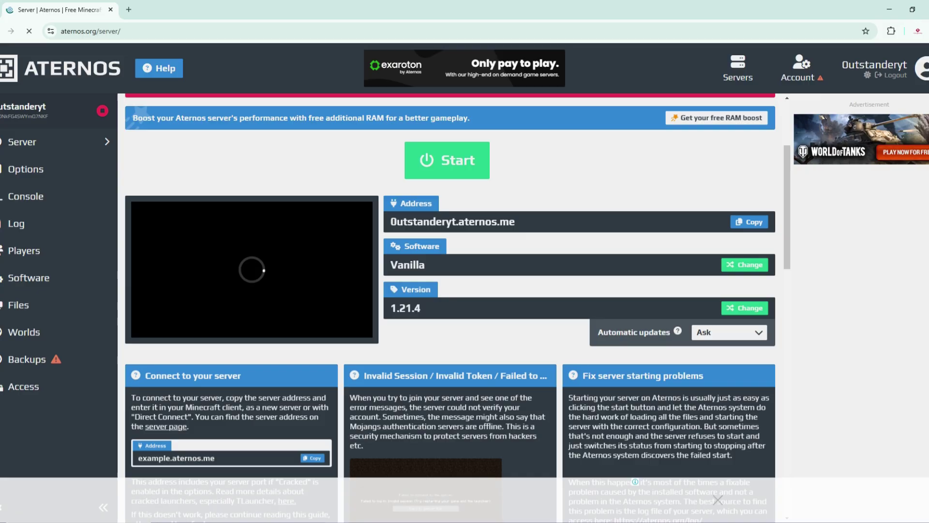
pyautogui.scroll(3, 550, 442)
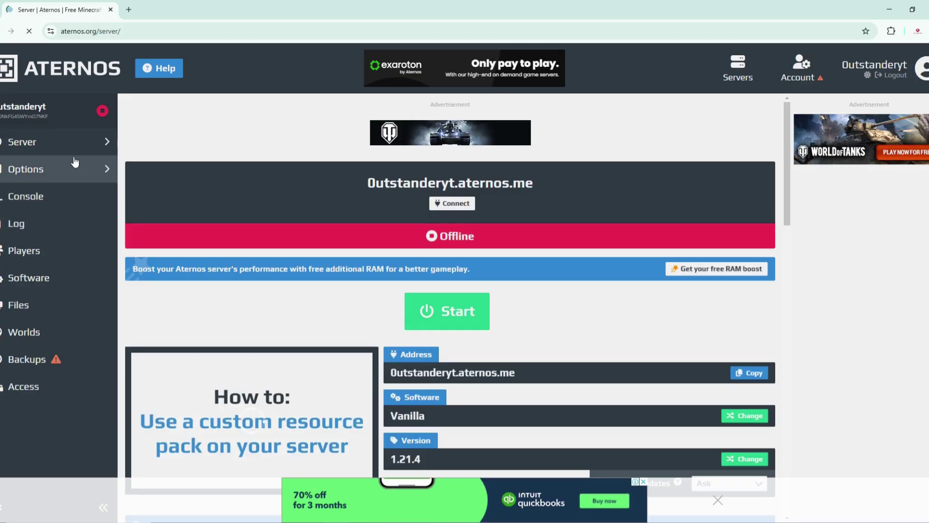
pyautogui.scroll(-4, 339, 368)
pyautogui.scroll(3, 649, 408)
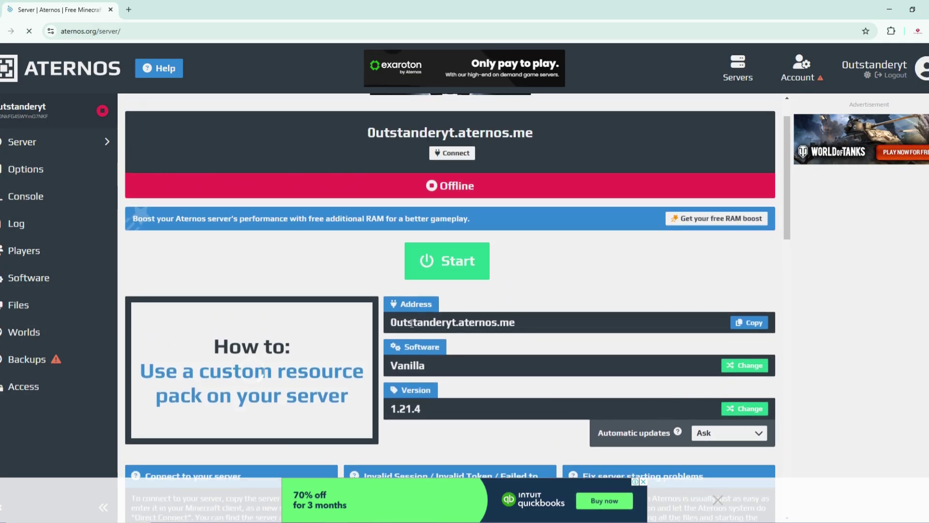
pyautogui.click(447, 332)
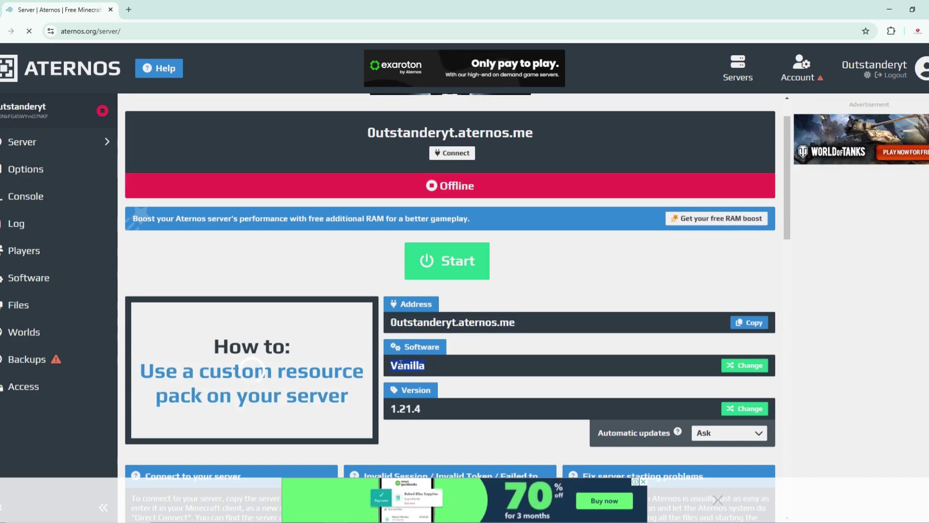
pyautogui.doubleClick(426, 364)
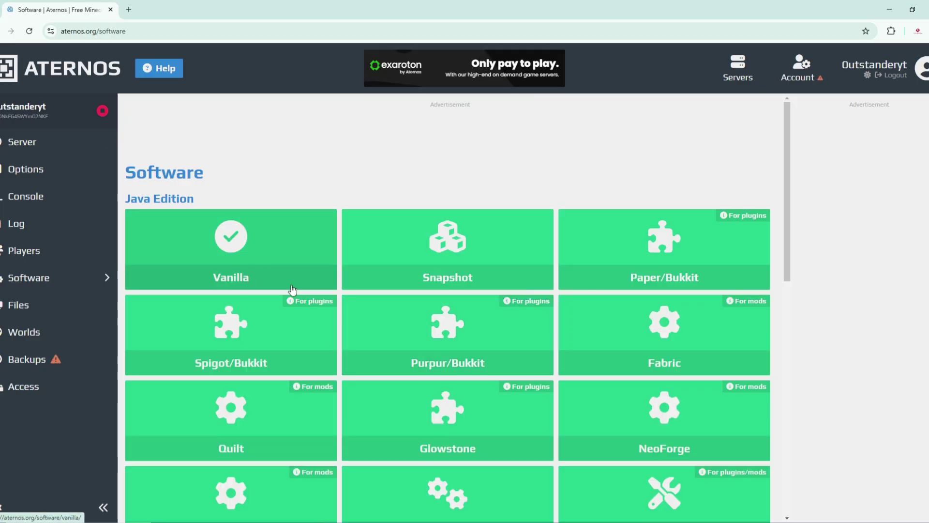
# - Browse the software grid and Paper/Bukkit's version list, then return to the software list
pyautogui.scroll(-3, 463, 249)
pyautogui.scroll(2, 463, 249)
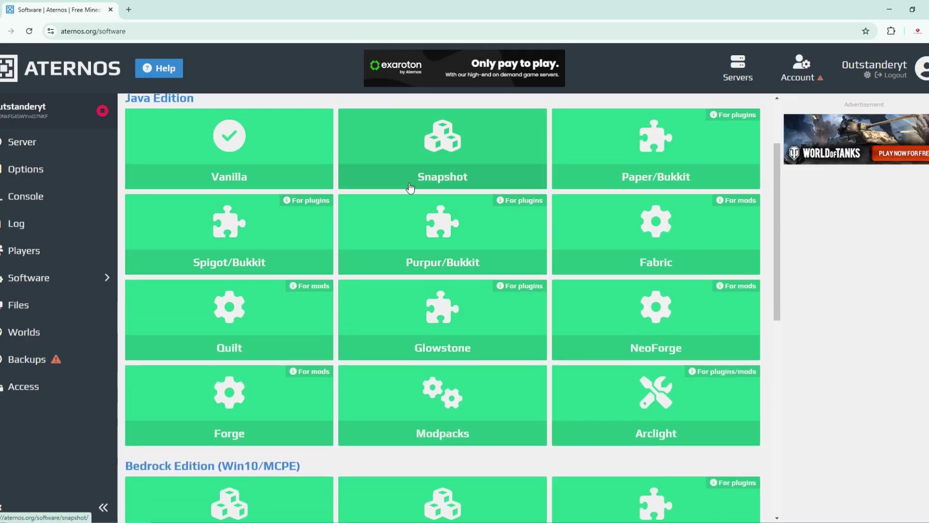
pyautogui.scroll(-4, 628, 219)
pyautogui.scroll(5, 587, 357)
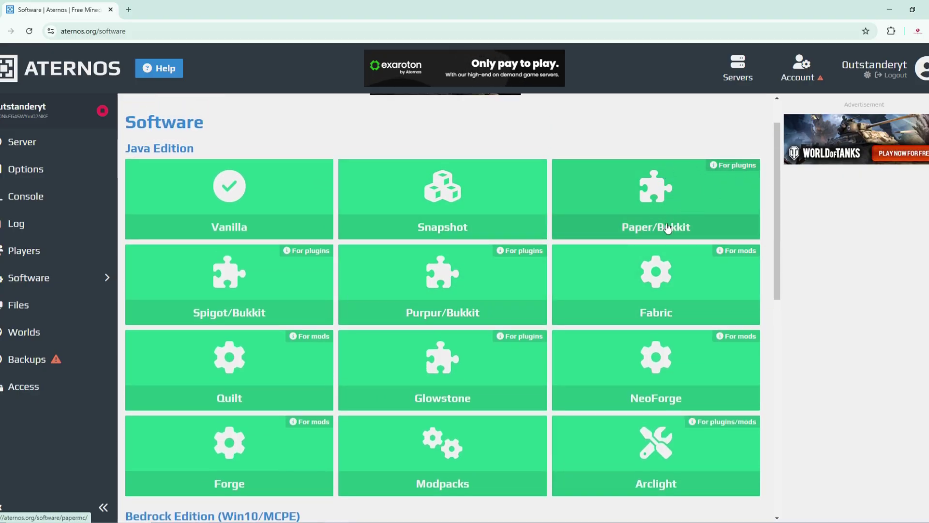
pyautogui.click(684, 225)
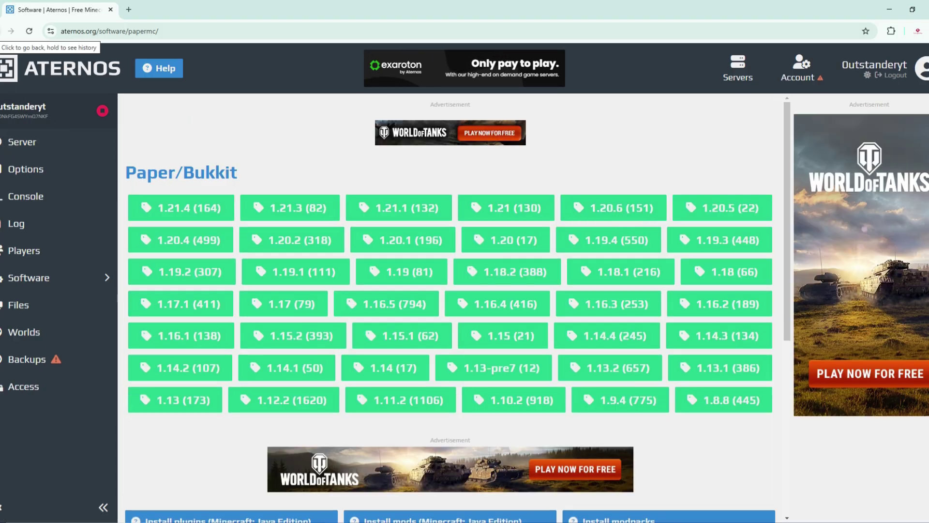
pyautogui.moveTo(125, 173); pyautogui.dragTo(252, 174)
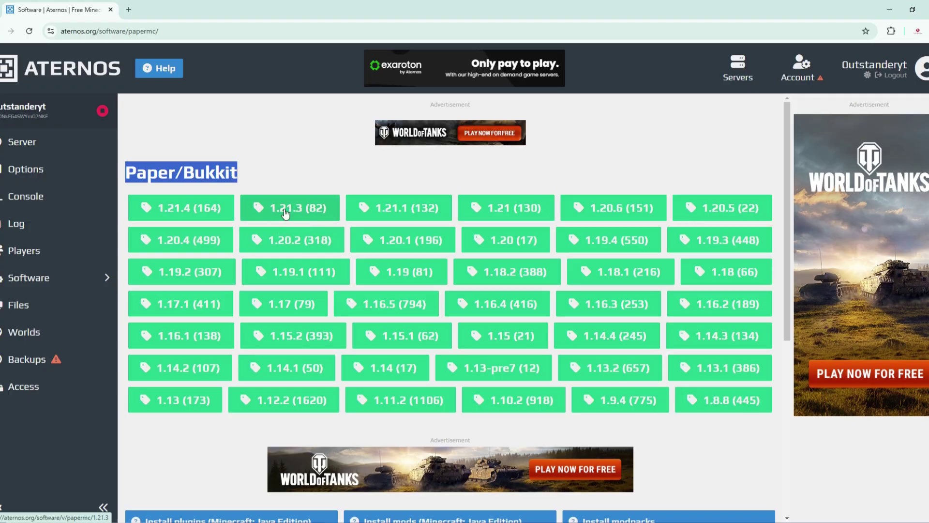
pyautogui.click(357, 302)
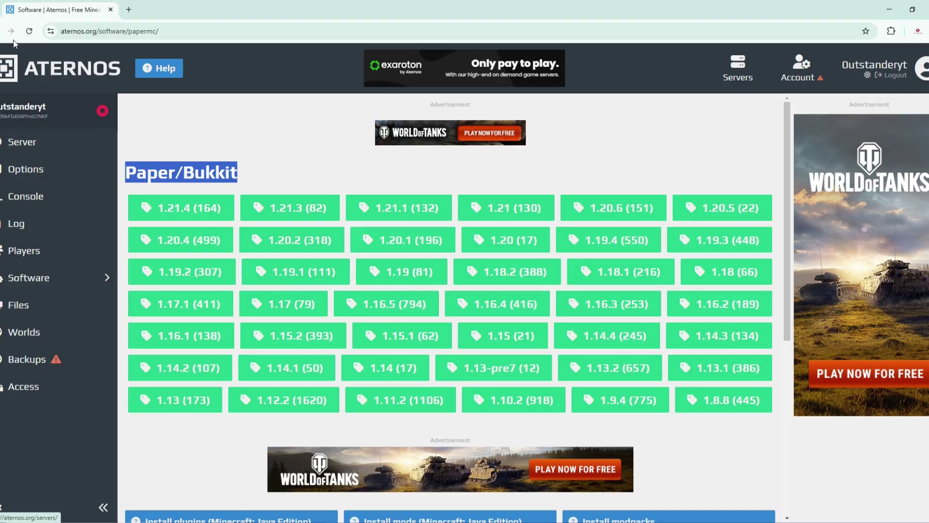
pyautogui.click(231, 243)
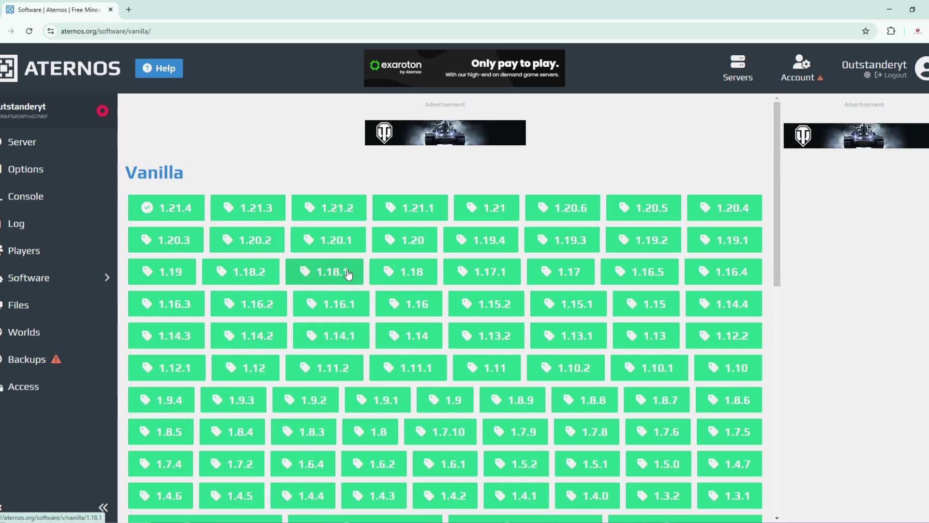
pyautogui.click(489, 215)
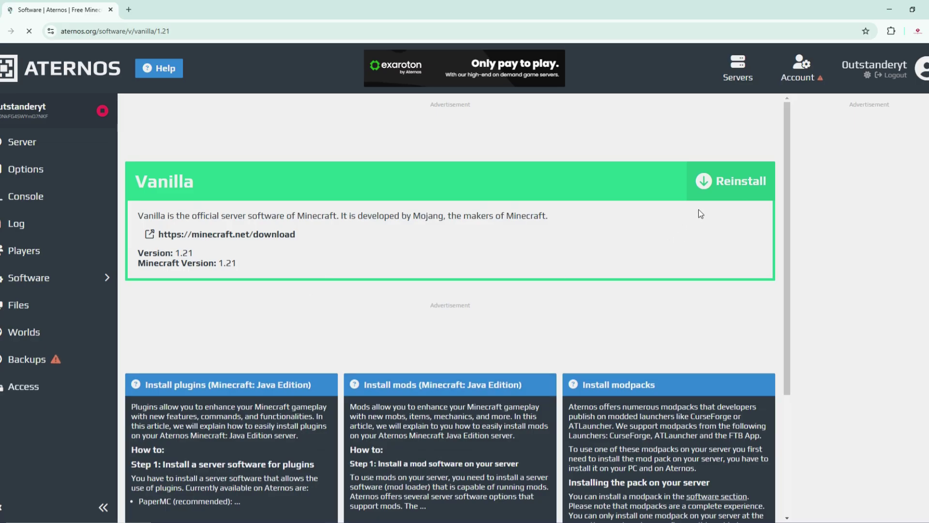
pyautogui.click(703, 183)
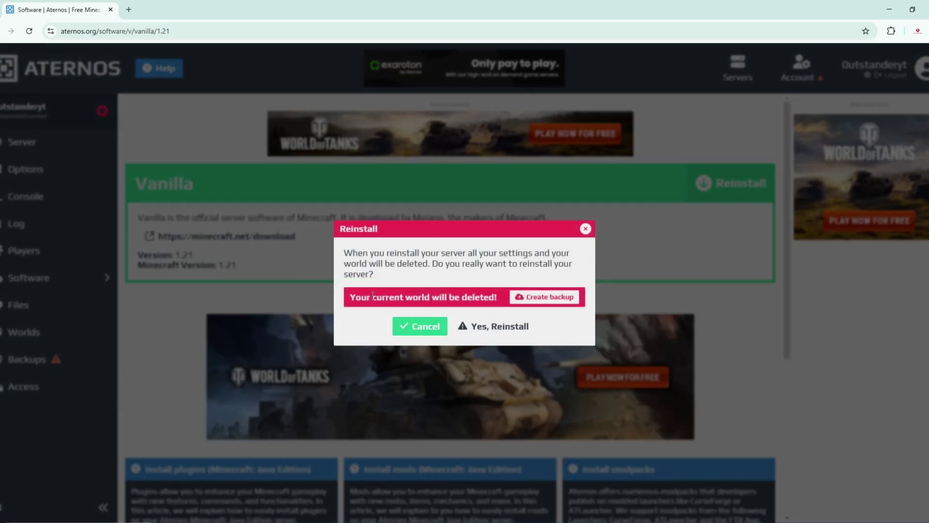
pyautogui.moveTo(352, 298); pyautogui.dragTo(491, 305)
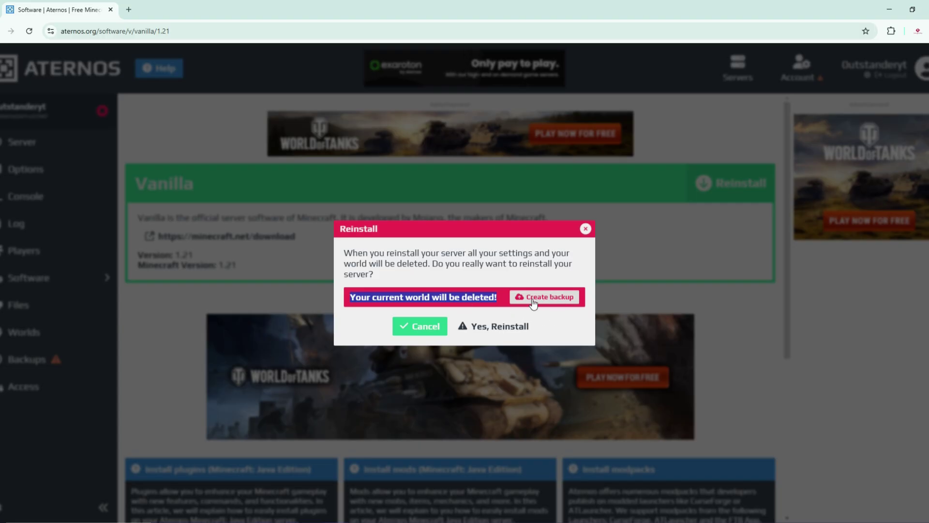
pyautogui.click(486, 328)
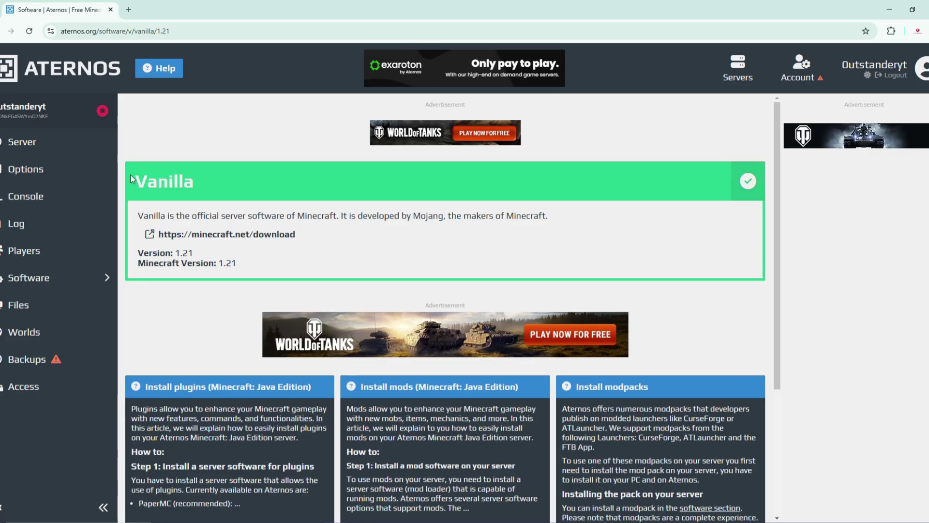
pyautogui.click(66, 153)
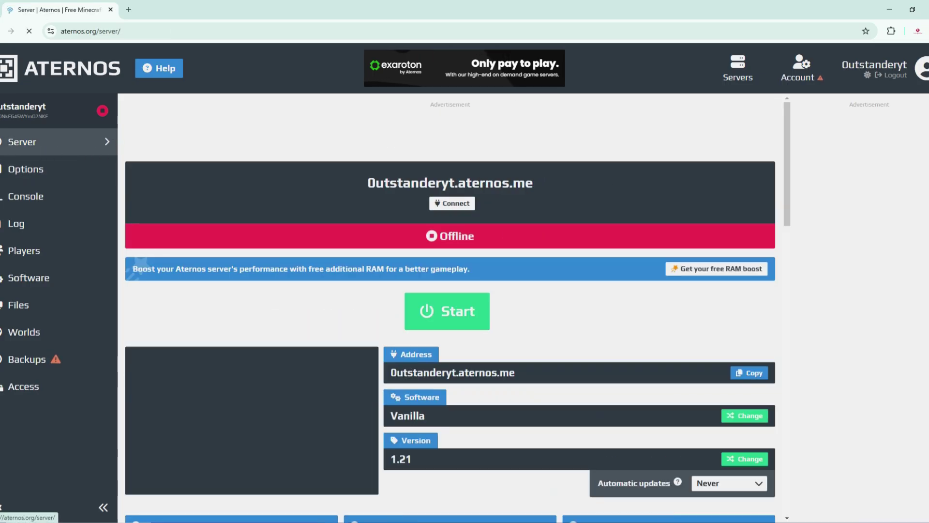
pyautogui.scroll(-2, 576, 301)
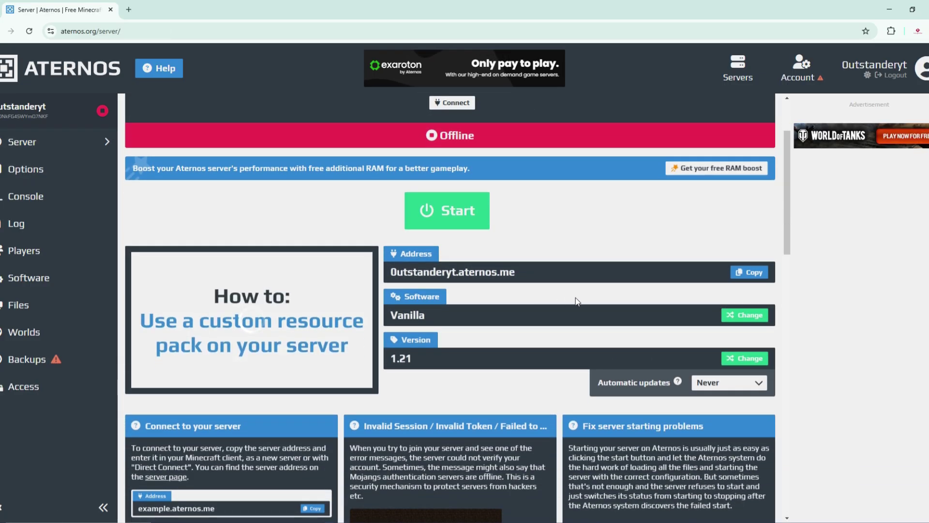
pyautogui.doubleClick(421, 312)
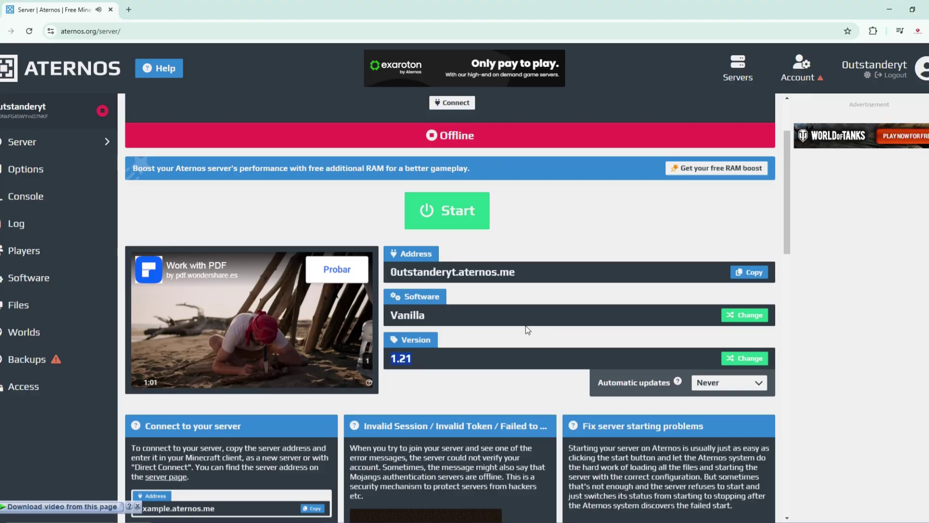
pyautogui.moveTo(792, 185)
pyautogui.mouseDown()
pyautogui.moveTo(792, 309)
pyautogui.moveTo(798, 176)
pyautogui.mouseUp()
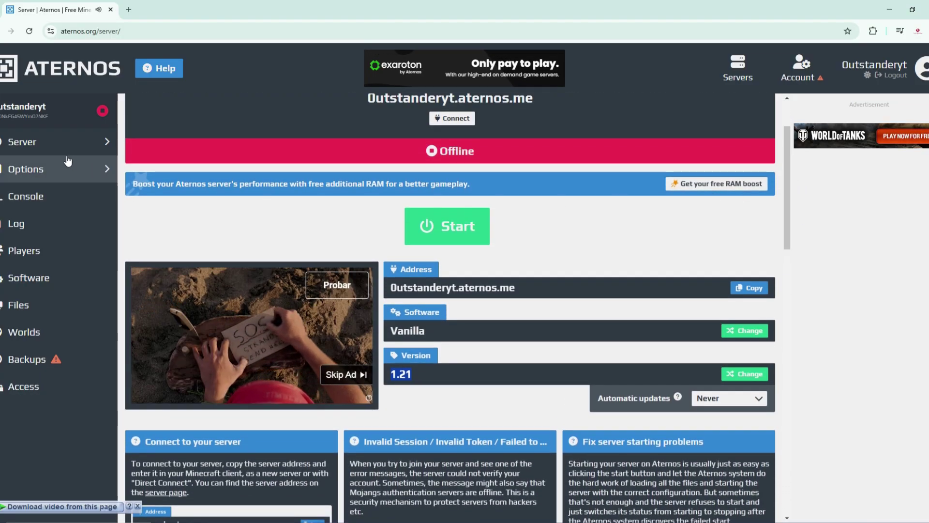
# - Enable Cracked mode under server.properties in the server's Options
pyautogui.click(62, 175)
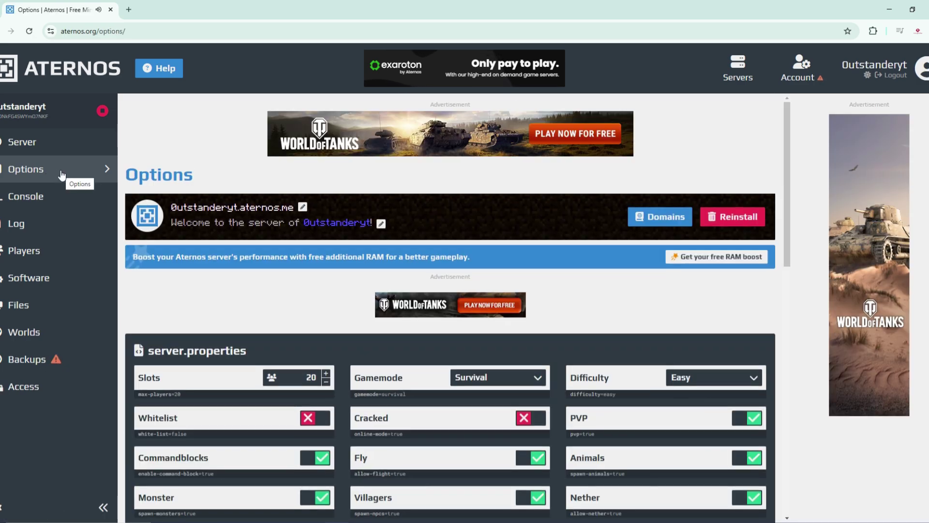
pyautogui.moveTo(787, 165); pyautogui.dragTo(783, 207)
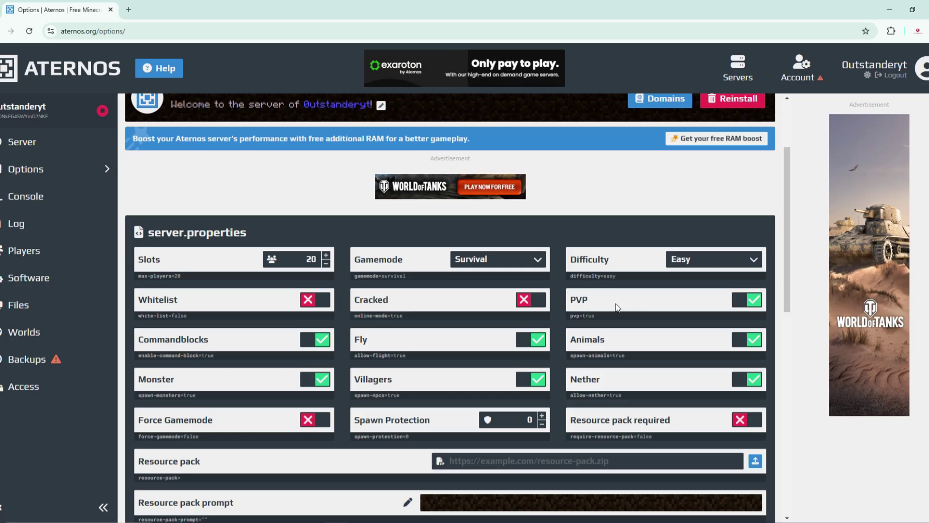
pyautogui.scroll(-3, 408, 338)
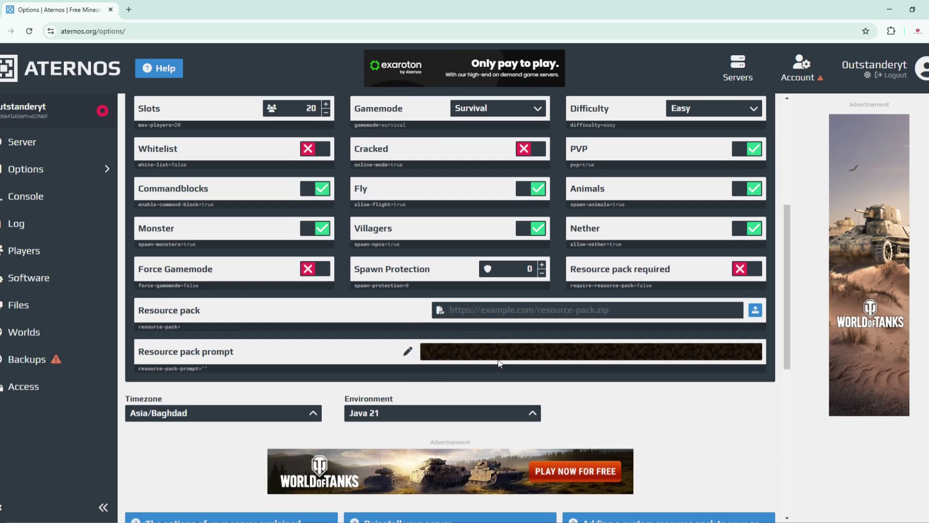
pyautogui.scroll(2, 574, 387)
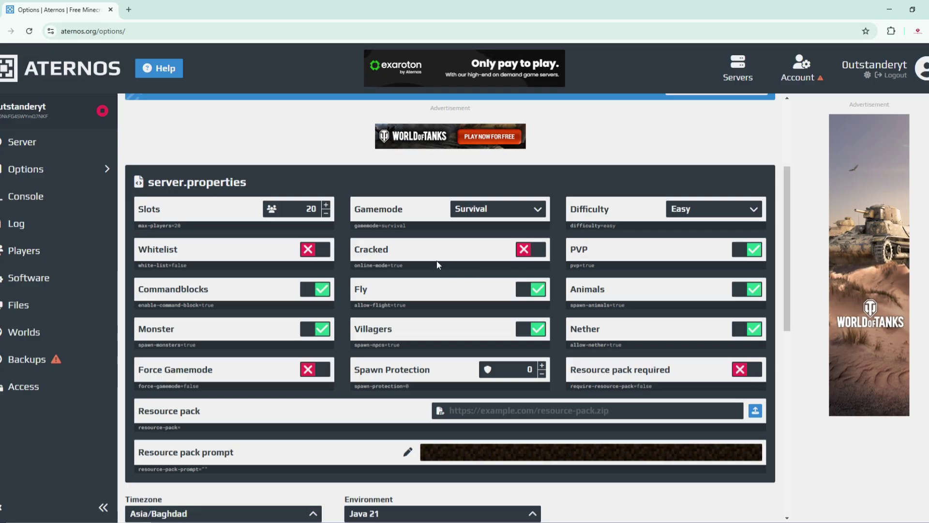
pyautogui.click(539, 250)
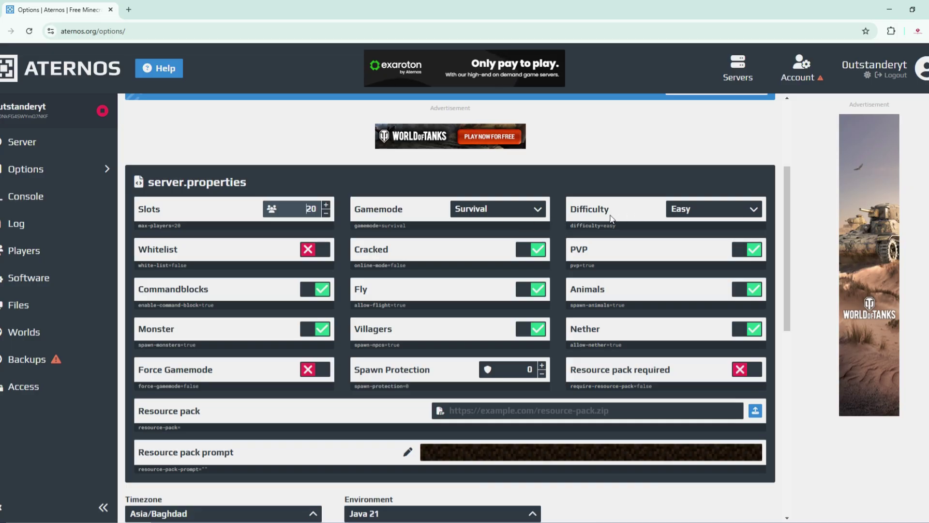
# - Set the server difficulty to Normal
pyautogui.click(690, 215)
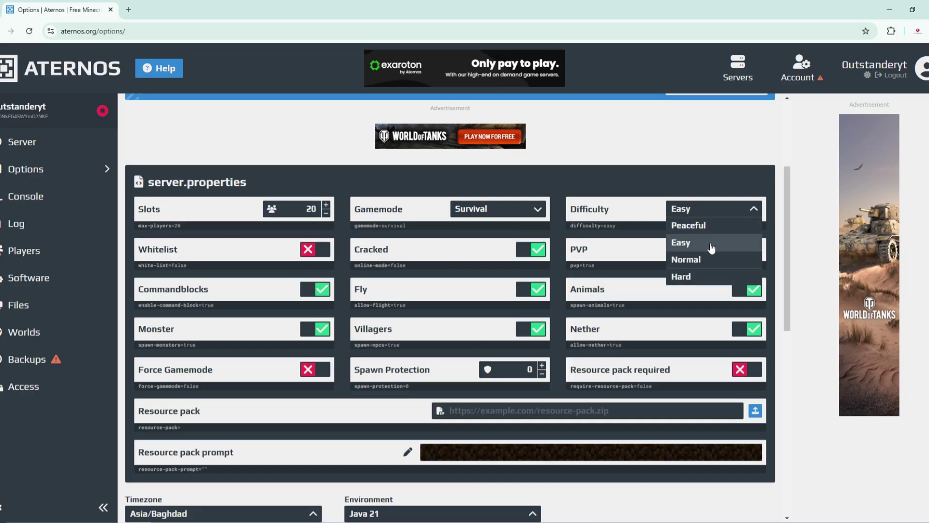
pyautogui.click(688, 262)
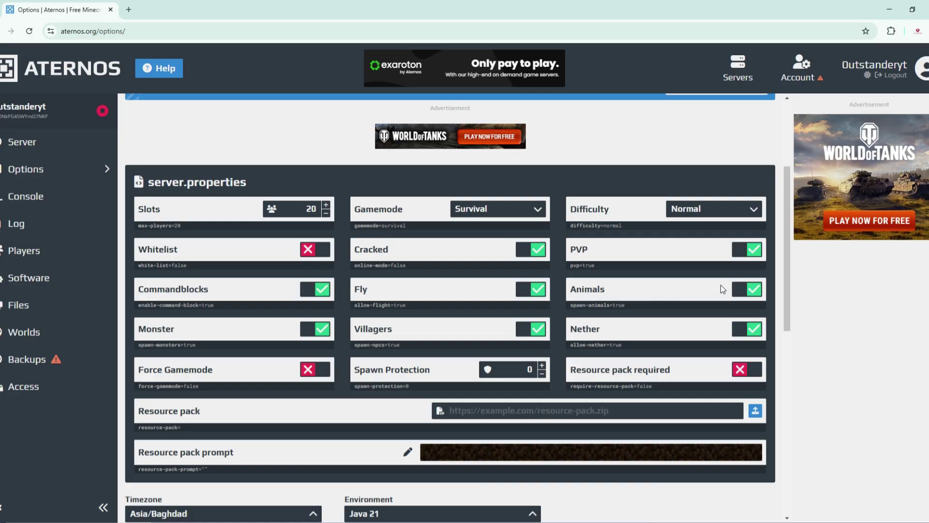
pyautogui.scroll(-1, 577, 308)
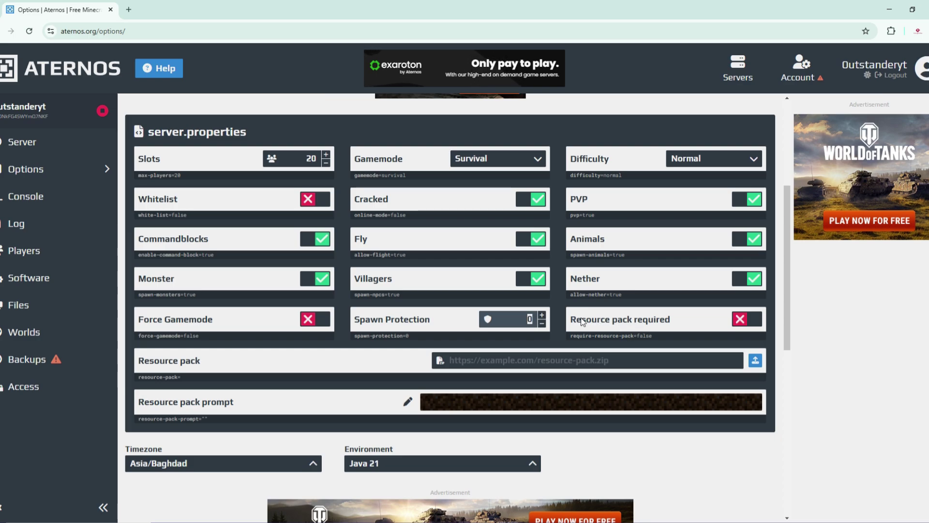
# - Switch on Resource pack required for players
pyautogui.moveTo(571, 320); pyautogui.dragTo(661, 324)
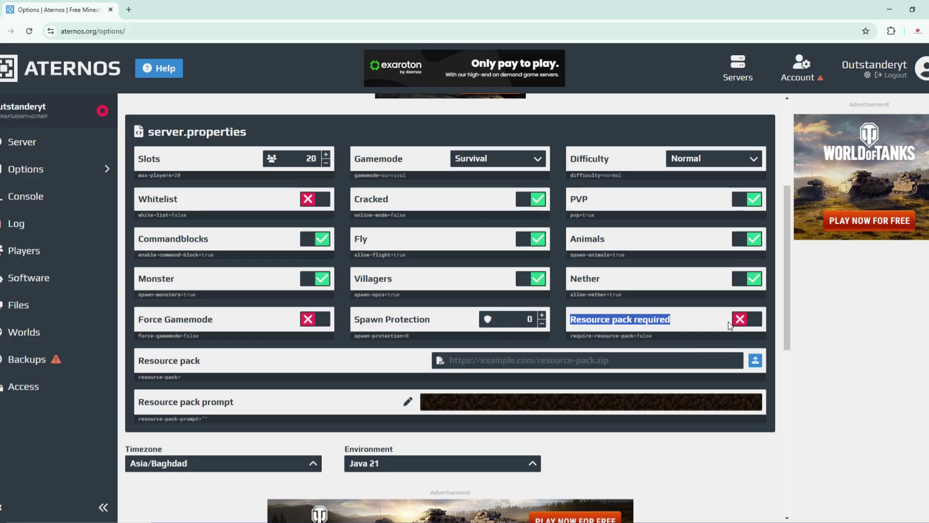
pyautogui.click(465, 360)
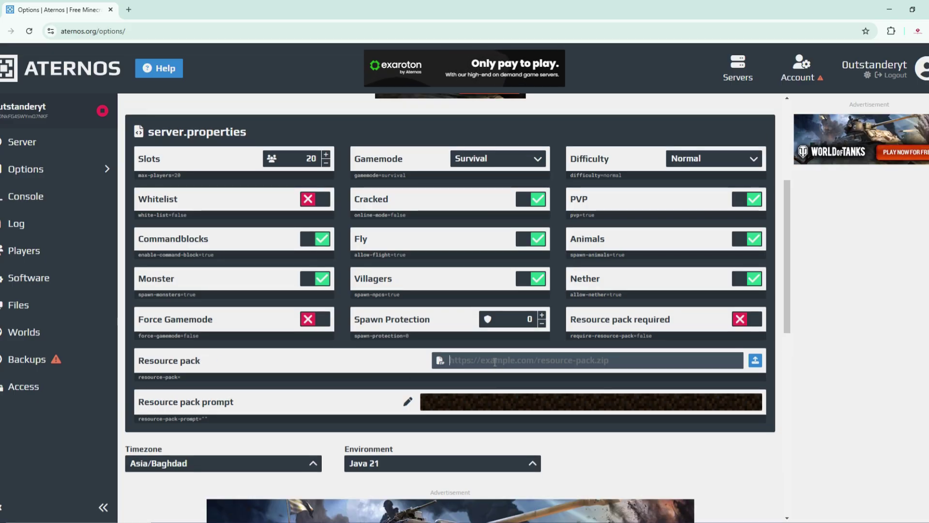
pyautogui.click(495, 360)
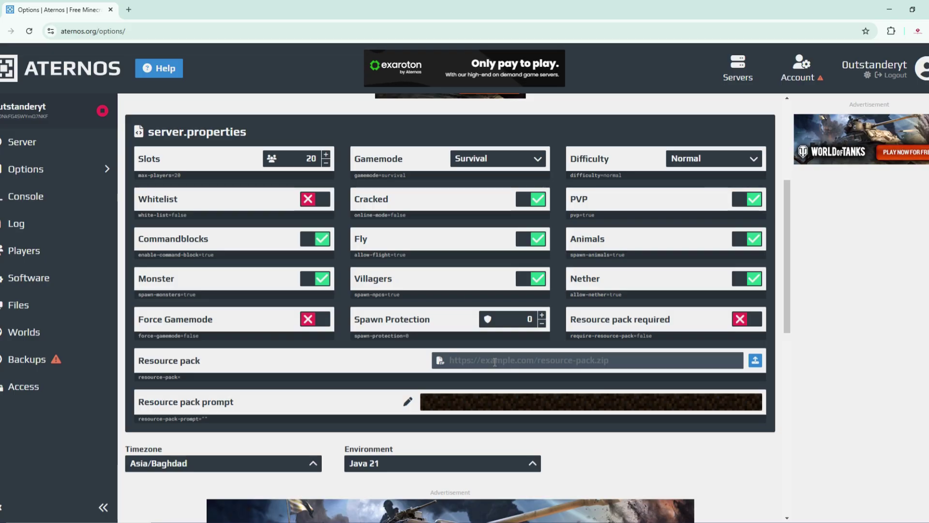
pyautogui.click(750, 319)
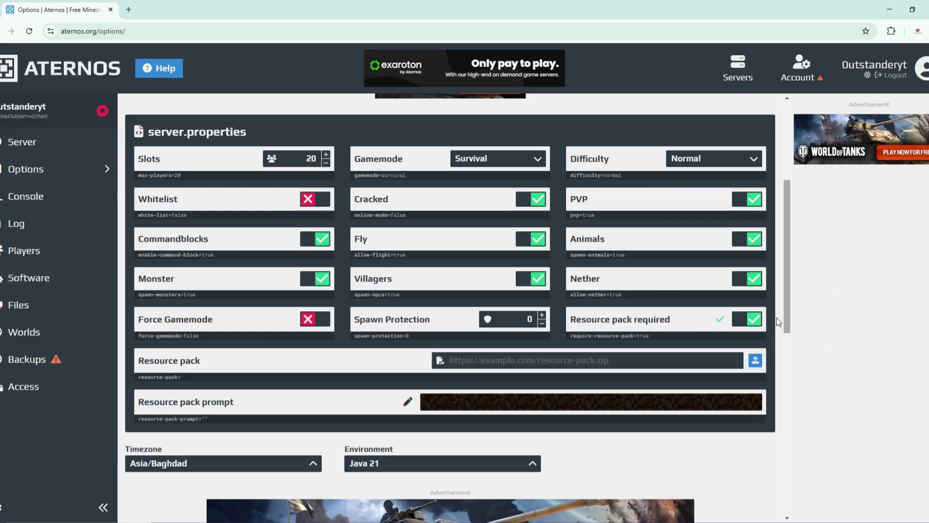
pyautogui.press('Tab')
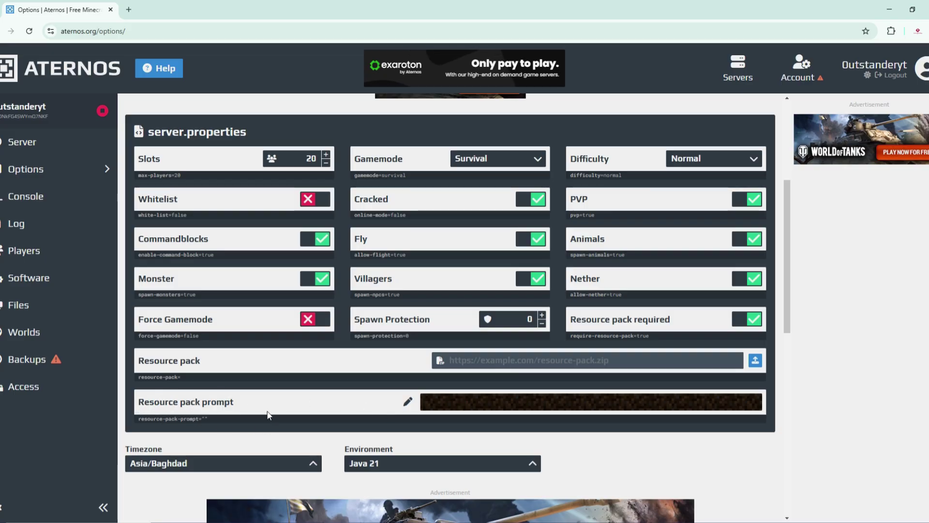
# - Go to the server Console, which shows the server Offline
pyautogui.scroll(-1, 502, 400)
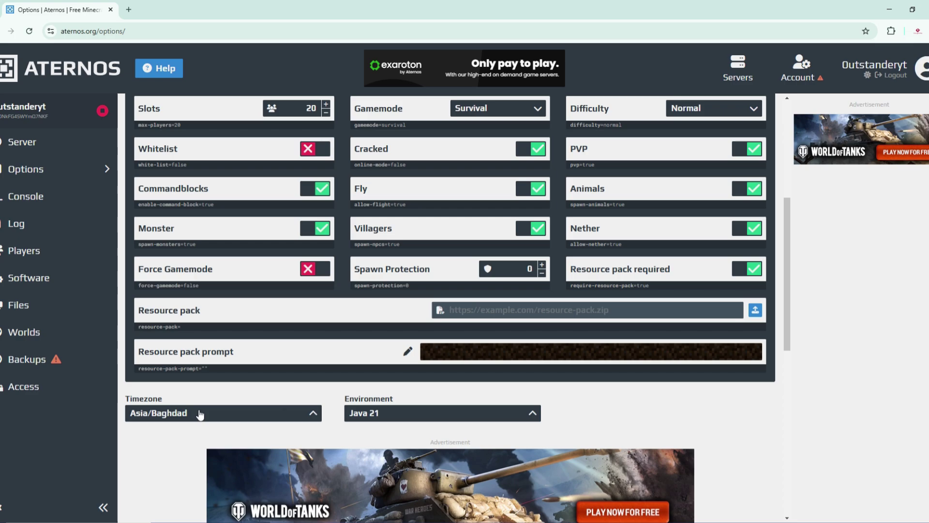
pyautogui.scroll(1, 373, 424)
pyautogui.scroll(1, 408, 479)
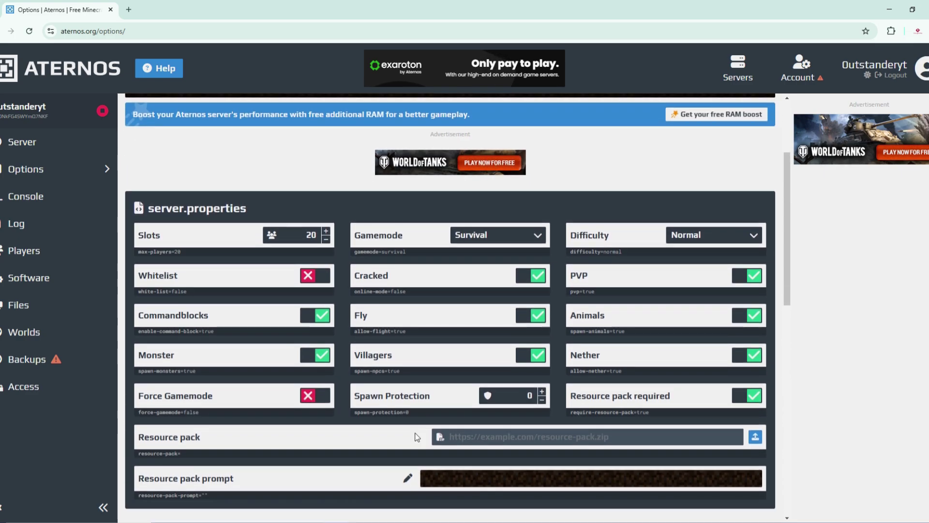
pyautogui.scroll(-1, 407, 479)
pyautogui.scroll(1, 339, 387)
pyautogui.click(35, 205)
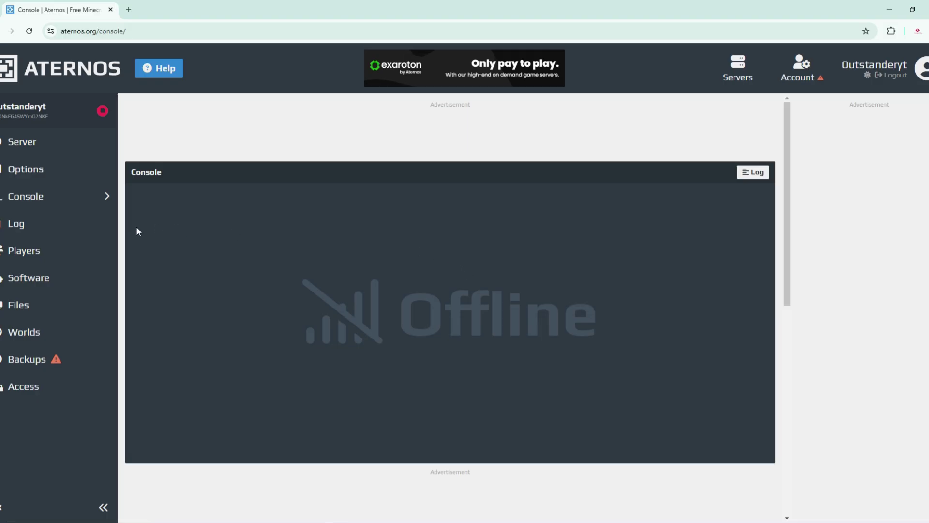
# - Check the empty server log, then go to the Players page with Whitelist, OPs and ban lists
pyautogui.scroll(-1, 425, 377)
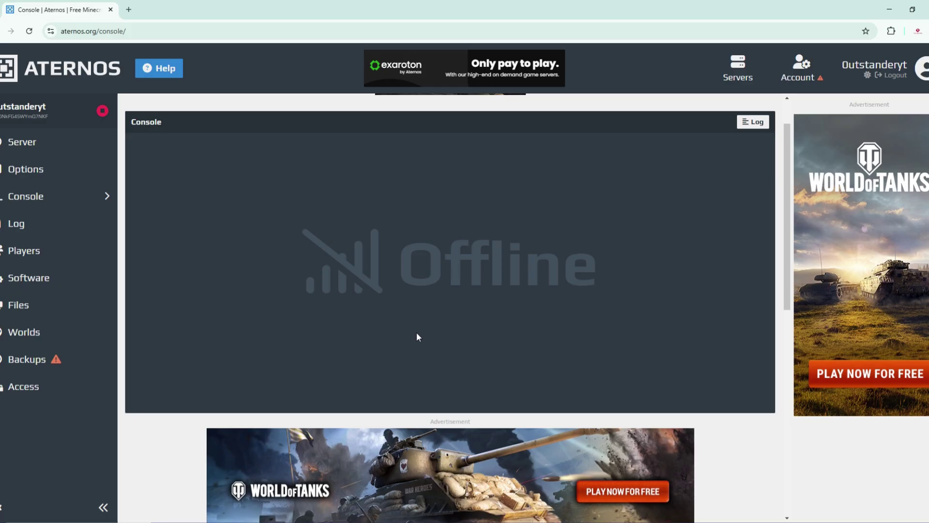
pyautogui.click(76, 222)
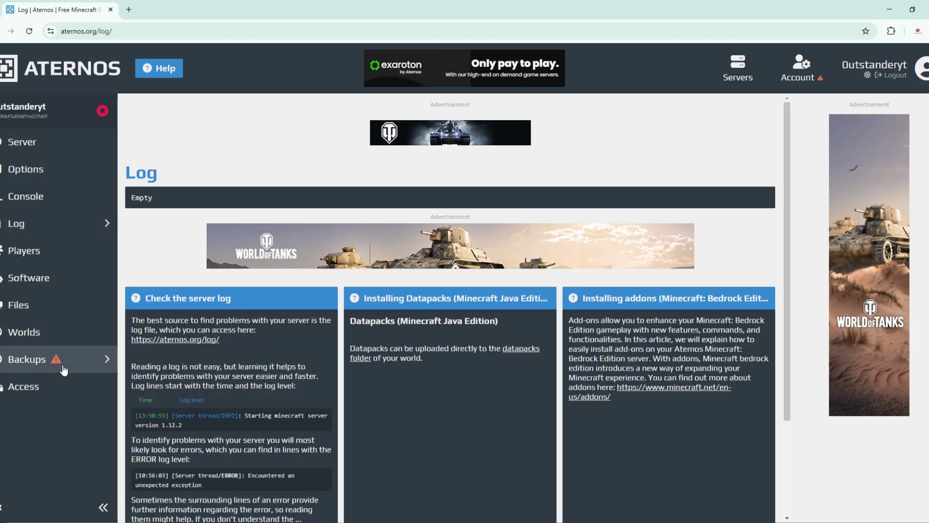
pyautogui.click(96, 250)
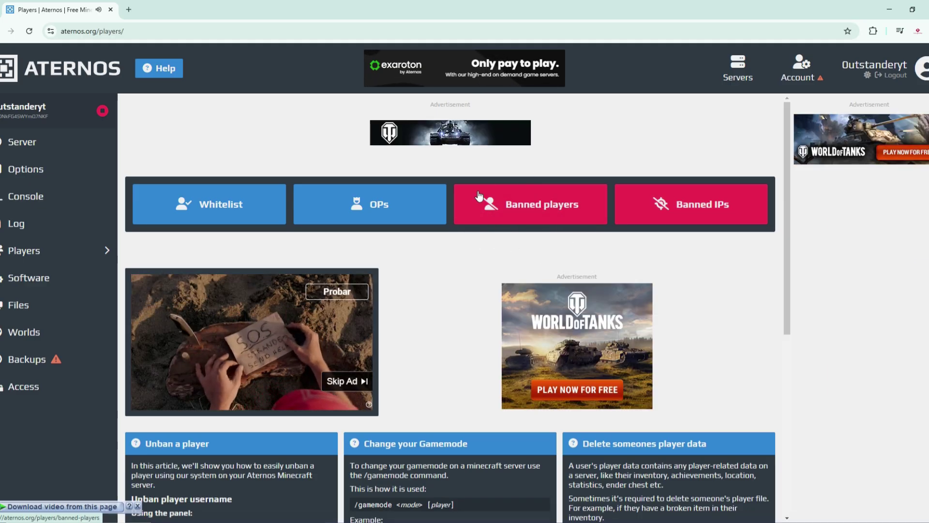
# - Visit Software, Files (downloading the world folder) and Backups, ending on the Access page
pyautogui.click(29, 277)
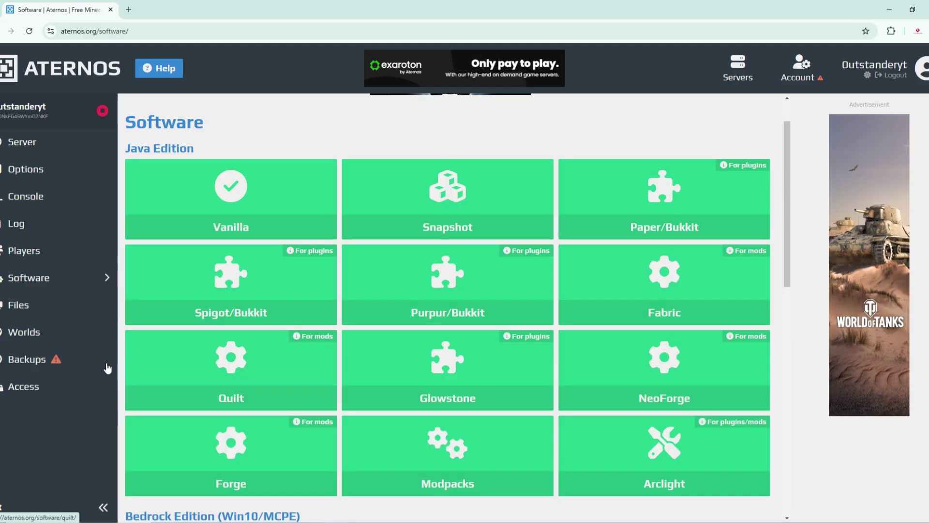
pyautogui.click(39, 309)
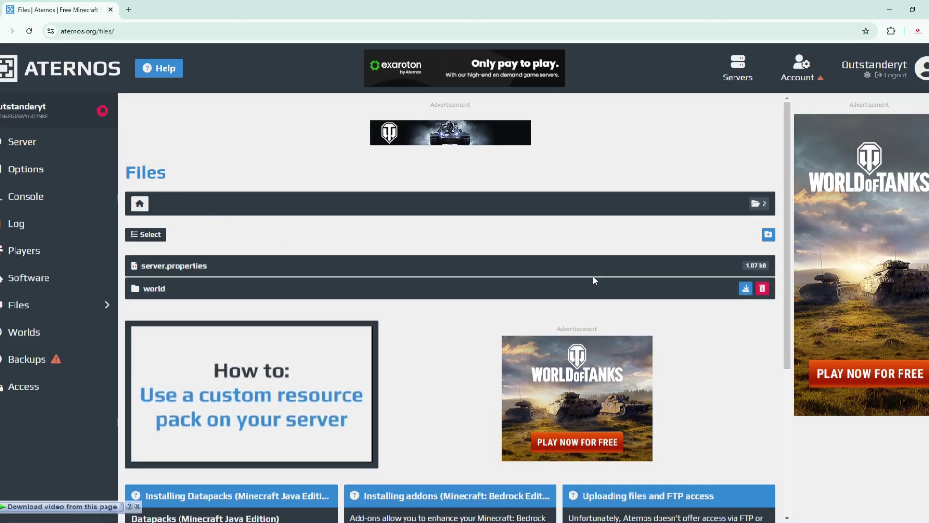
pyautogui.click(745, 289)
pyautogui.click(43, 359)
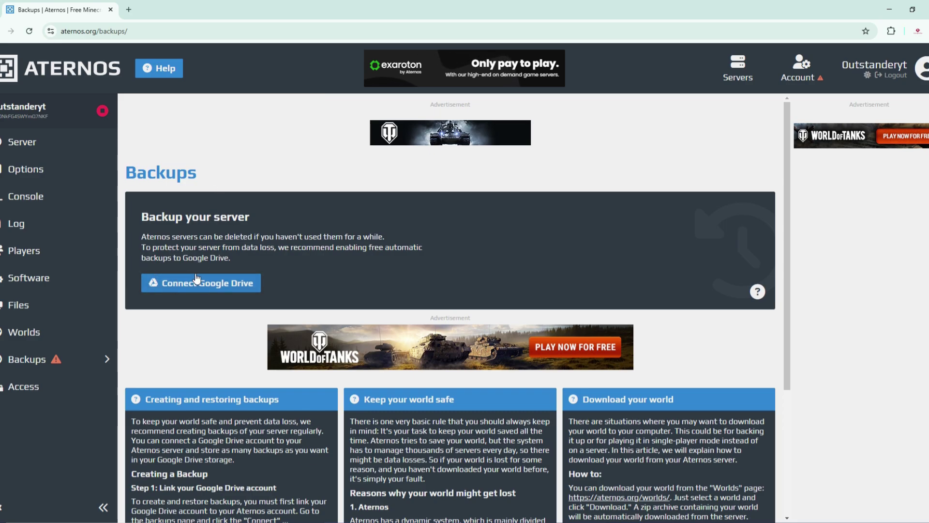
pyautogui.scroll(-3, 196, 278)
pyautogui.click(24, 386)
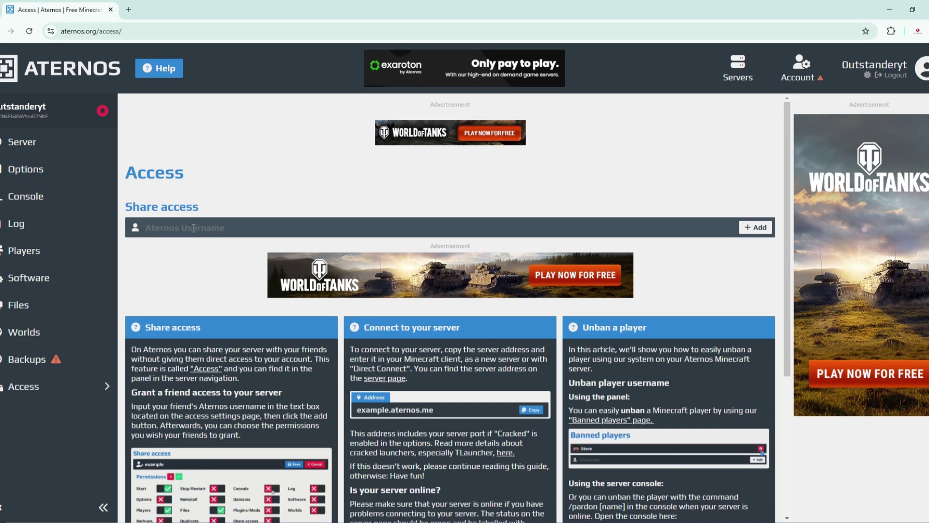
# - Add a friend's Aternos username to share access, then dismiss the 'Username not found!' error
pyautogui.click(193, 228)
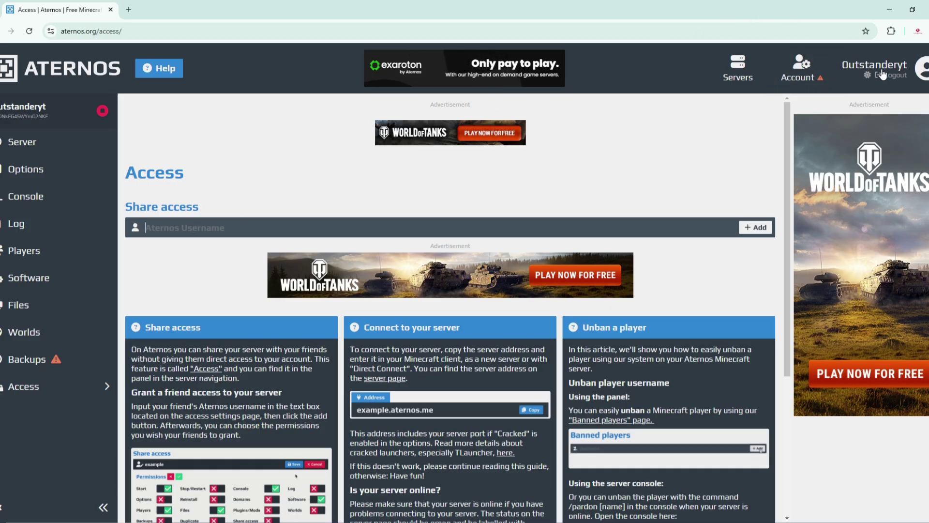
pyautogui.write('out')
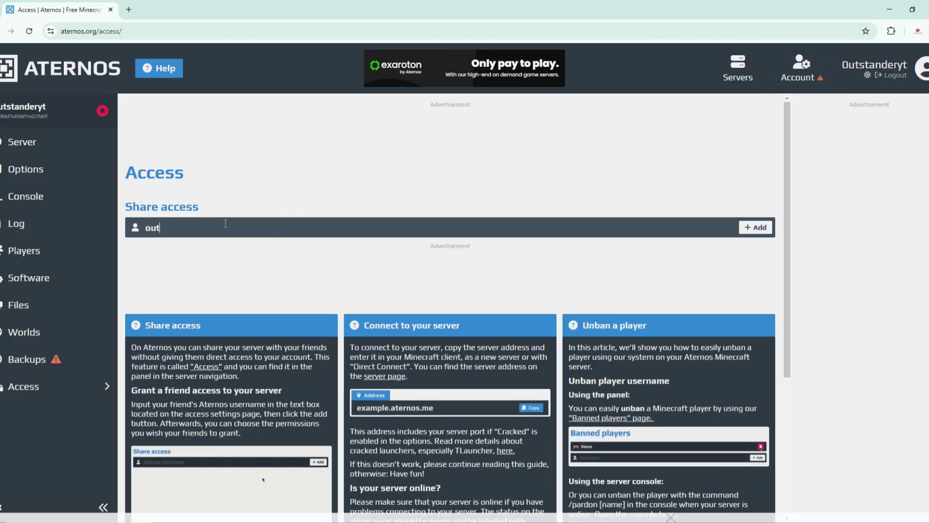
pyautogui.write('standeryt')
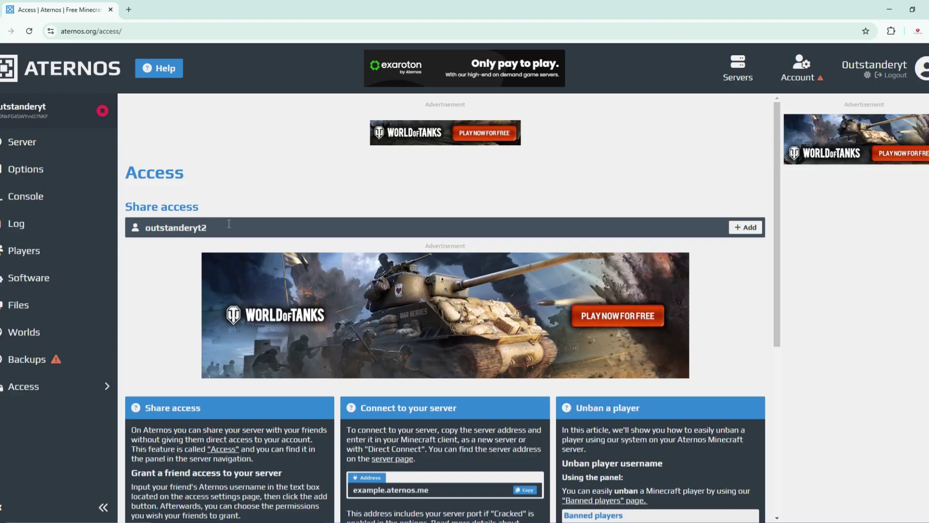
pyautogui.write('2')
pyautogui.moveTo(229, 223); pyautogui.dragTo(134, 237)
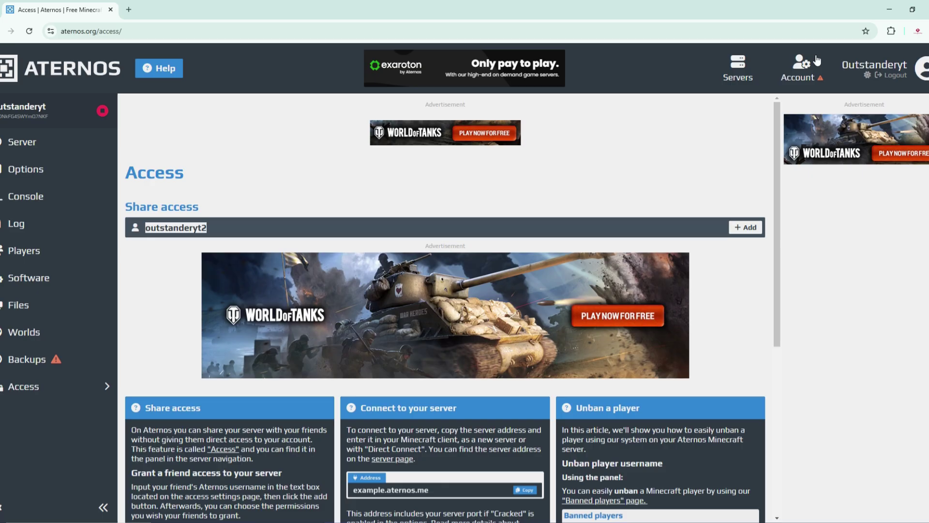
pyautogui.click(385, 227)
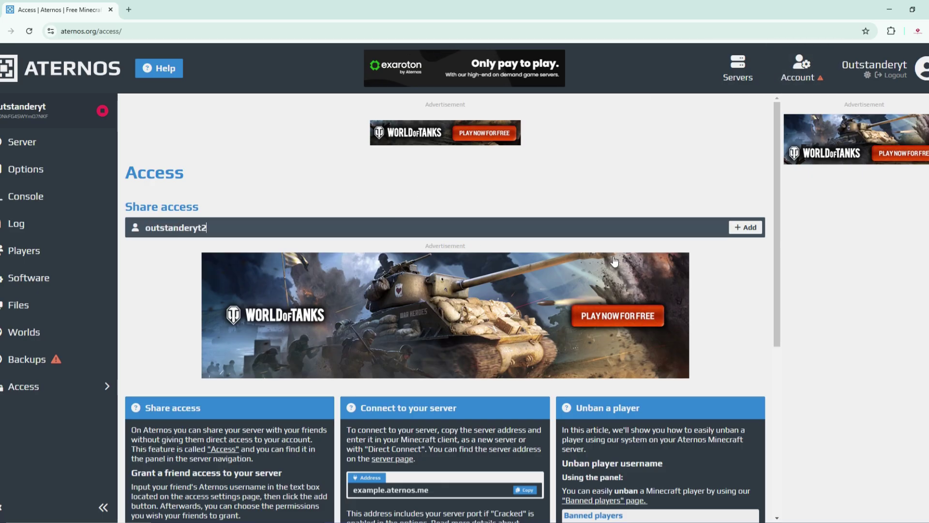
pyautogui.click(755, 232)
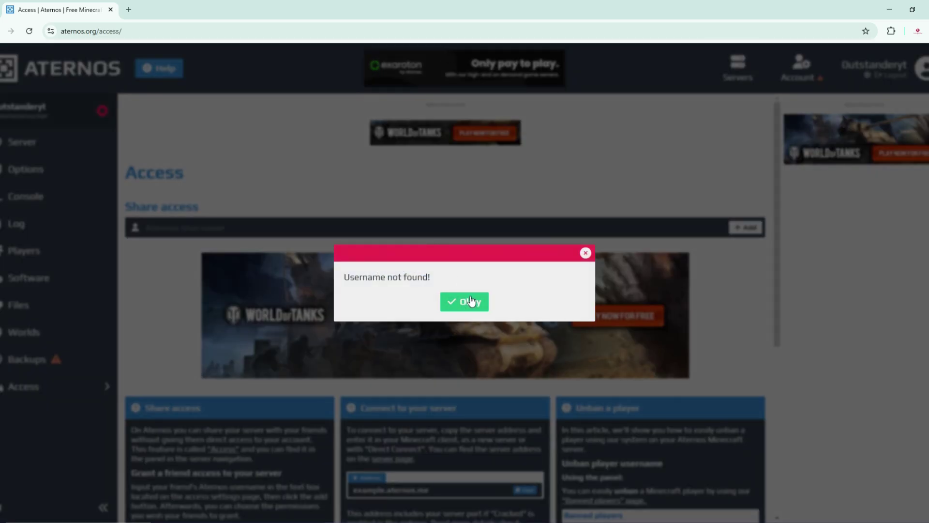
pyautogui.click(470, 301)
pyautogui.scroll(-6, 360, 249)
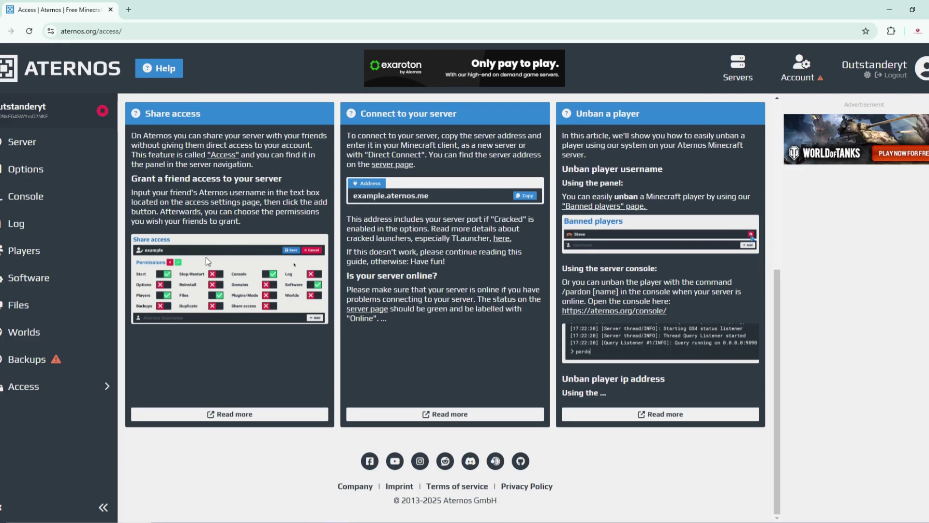
pyautogui.click(25, 151)
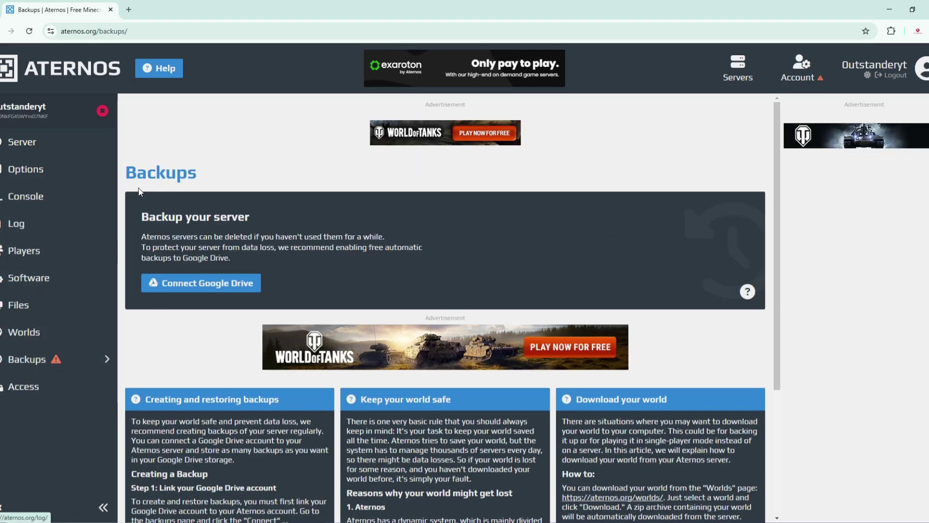
pyautogui.click(32, 397)
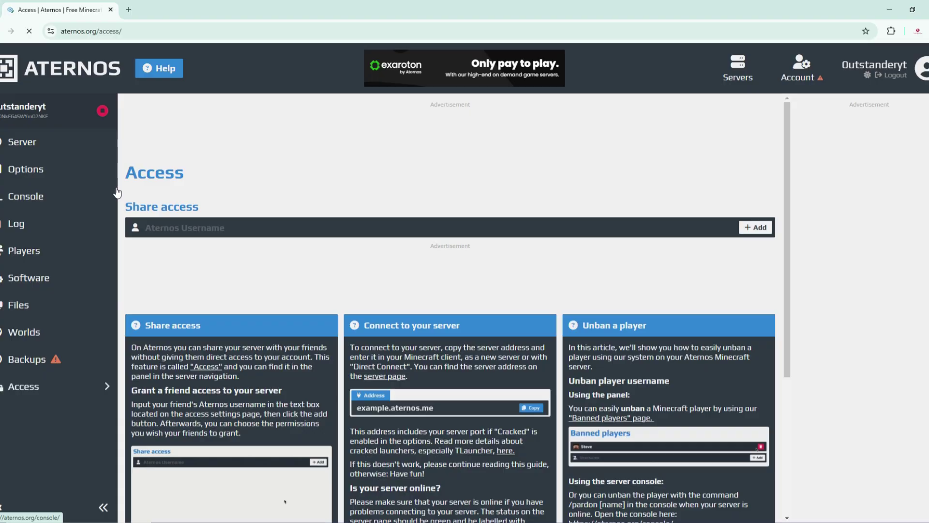
# - Start the server from its main page, accepting the EULA and online notifications
pyautogui.click(53, 111)
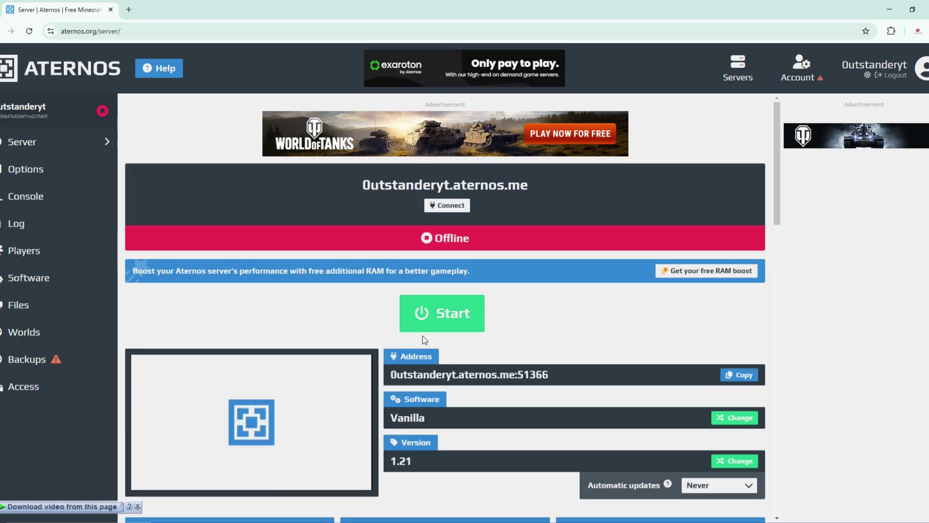
pyautogui.click(456, 333)
pyautogui.click(442, 307)
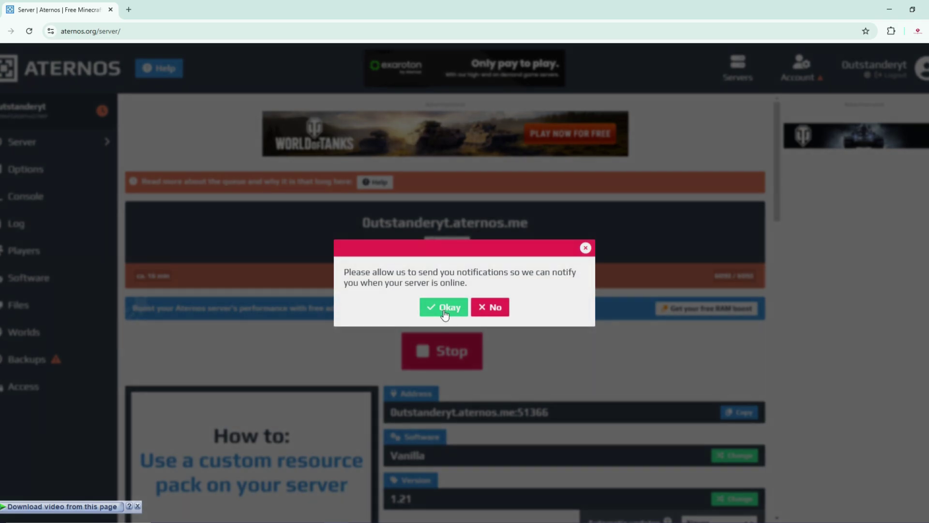
pyautogui.click(444, 312)
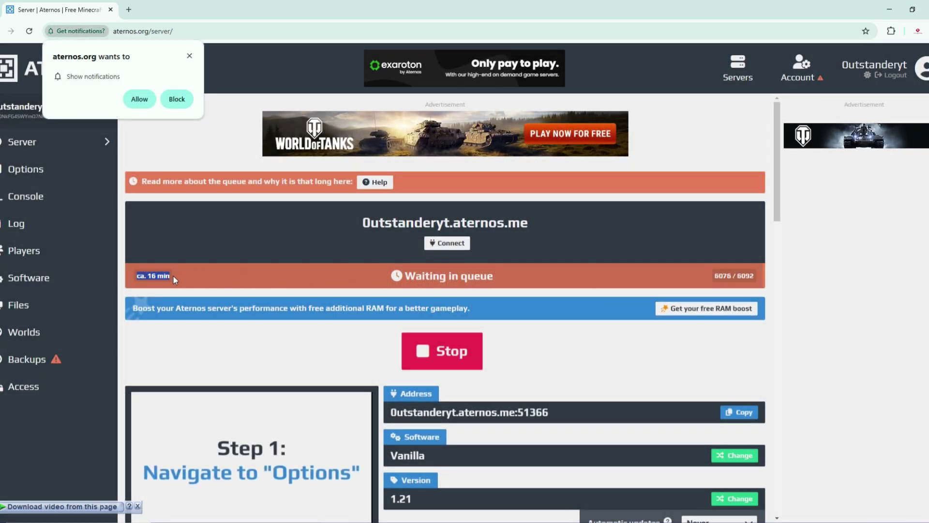
pyautogui.click(791, 458)
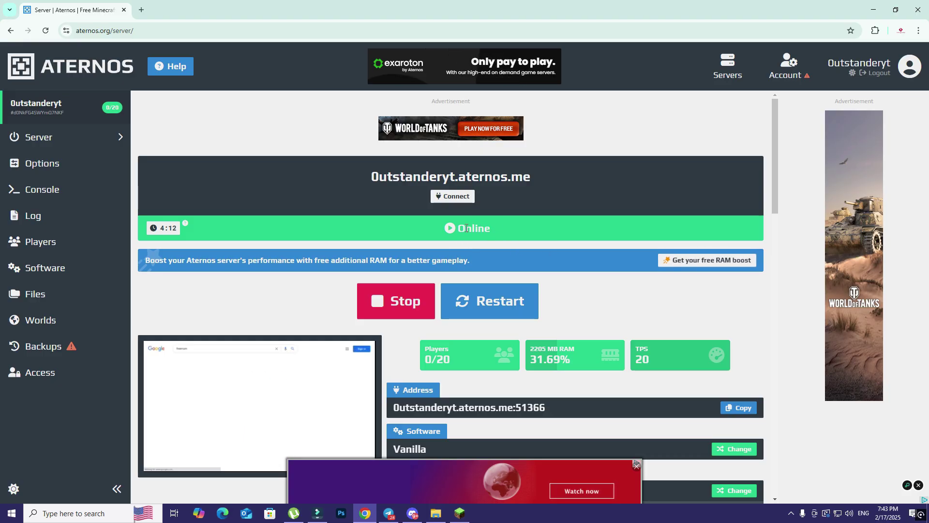
# - Copy the Aternos server's full IP address from its Connect details, then return to Minecraft's title menu
pyautogui.click(467, 228)
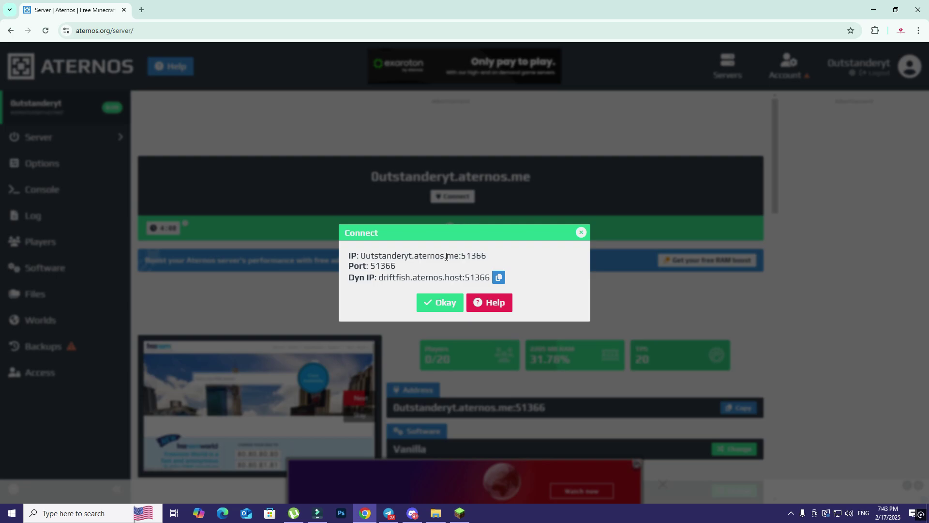
pyautogui.moveTo(471, 256); pyautogui.dragTo(485, 283)
pyautogui.hotkey('ctrl', 'c')
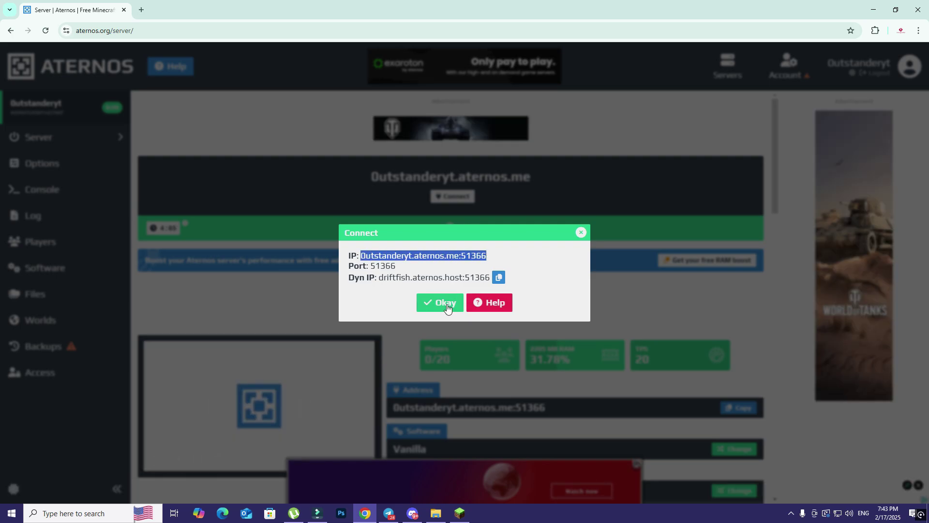
pyautogui.click(445, 304)
pyautogui.click(452, 515)
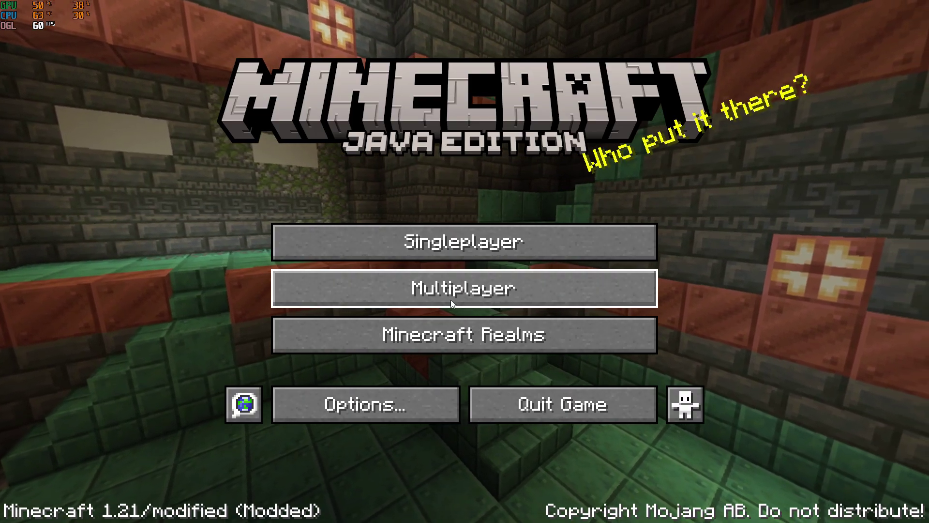
# - Add a multiplayer server entry named 'yt' using the pasted Aternos server address
pyautogui.click(458, 291)
pyautogui.click(344, 368)
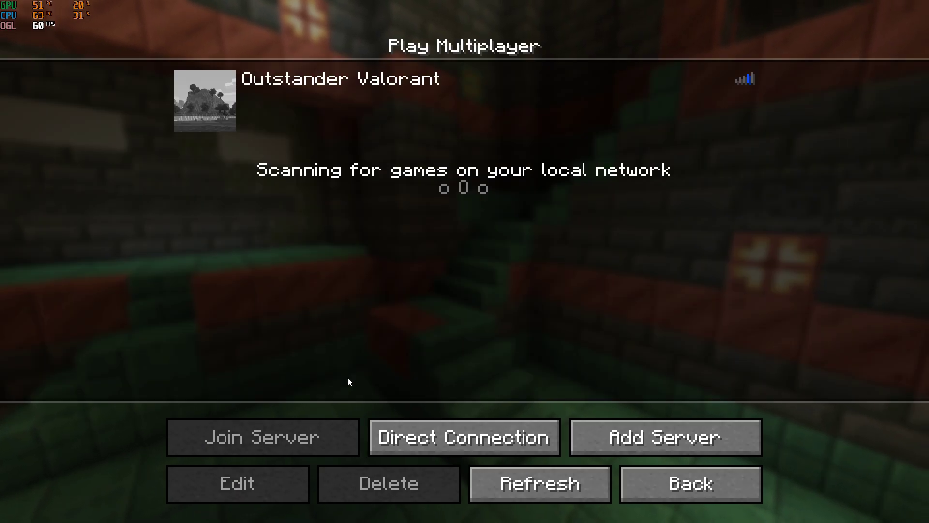
pyautogui.click(629, 437)
pyautogui.hotkey('ctrl', 'a')
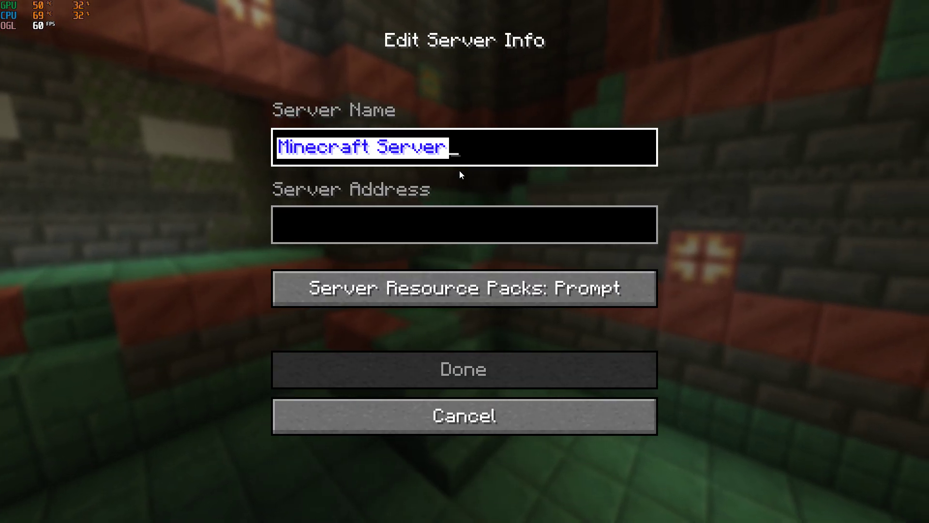
pyautogui.write('yt')
pyautogui.click(356, 219)
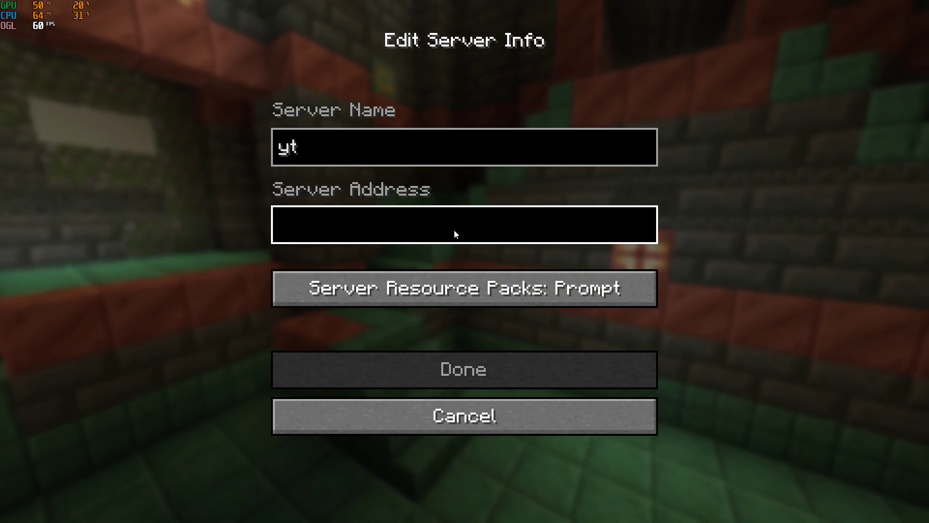
pyautogui.hotkey('ctrl', 'v')
pyautogui.click(468, 369)
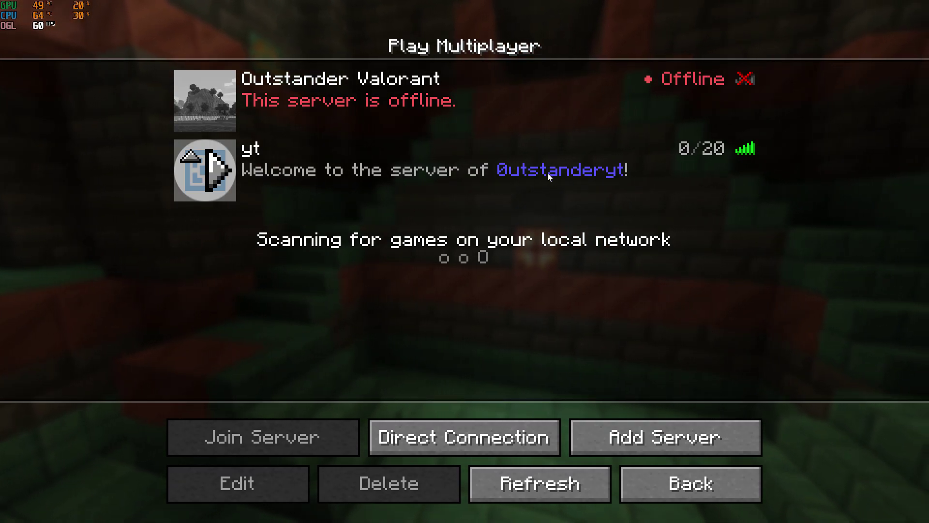
# - Join the yt server, check the player list, and send 'tst' in chat
pyautogui.click(213, 173)
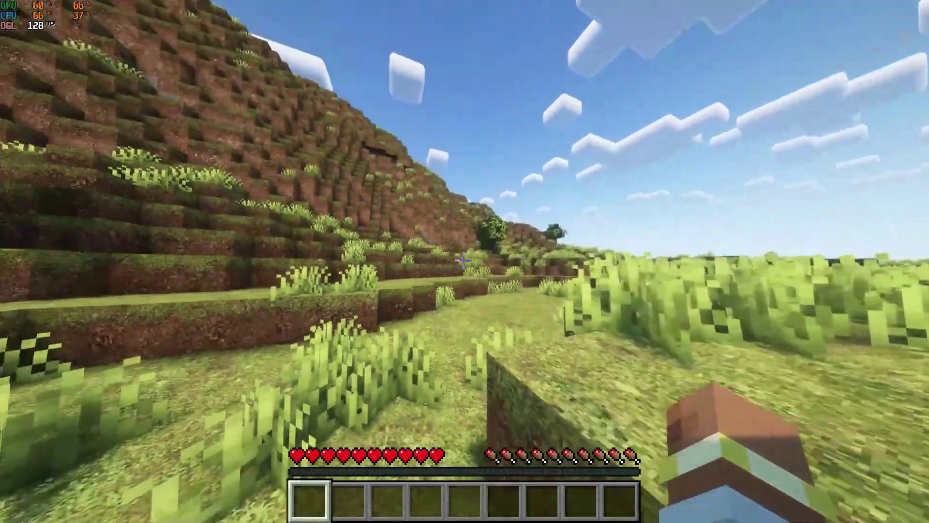
pyautogui.press('Tab')
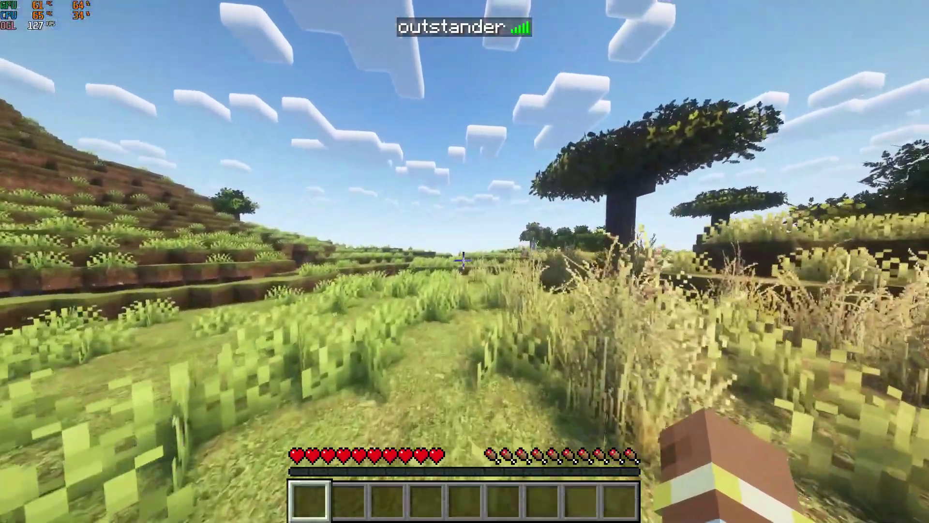
pyautogui.write('tst')
pyautogui.press('Return')
pyautogui.press('w')
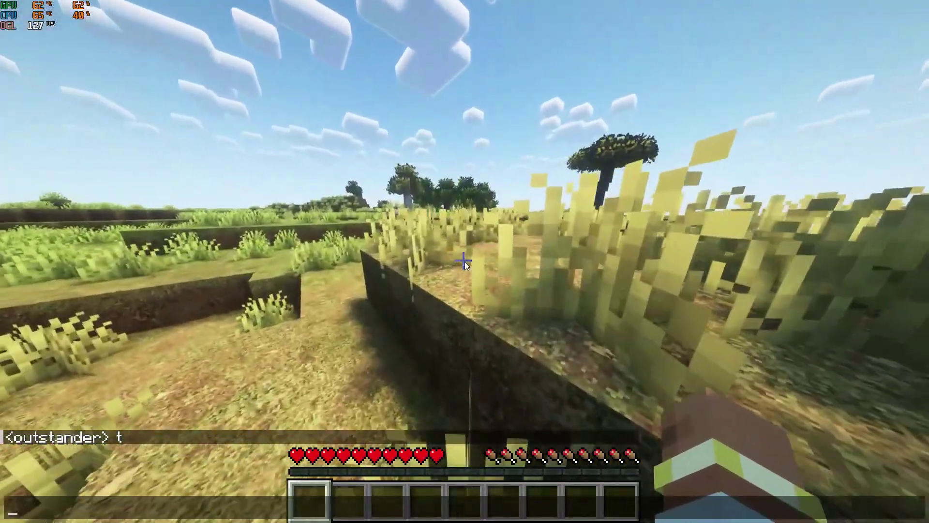
# - Attempt the /gamemode crea command, then go to the Aternos Players page
pyautogui.press('/')
pyautogui.write('gamemode crea')
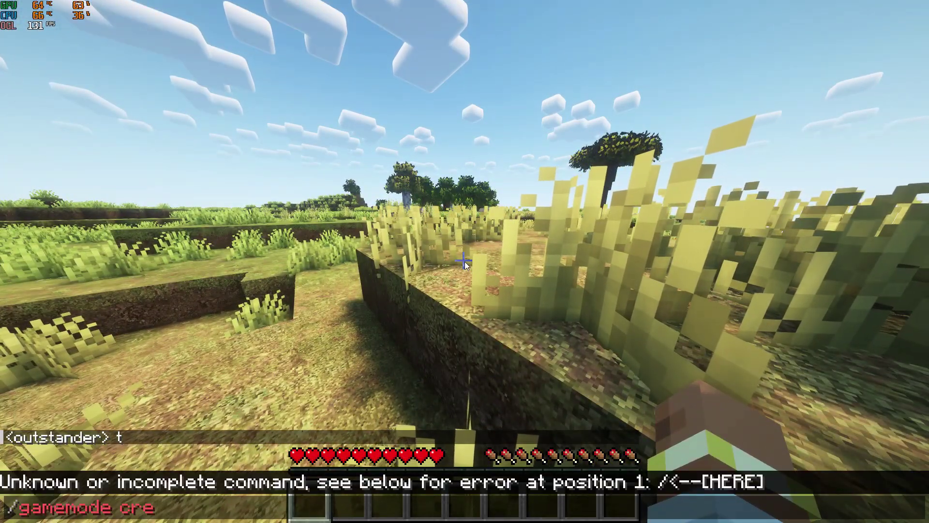
pyautogui.press('Return')
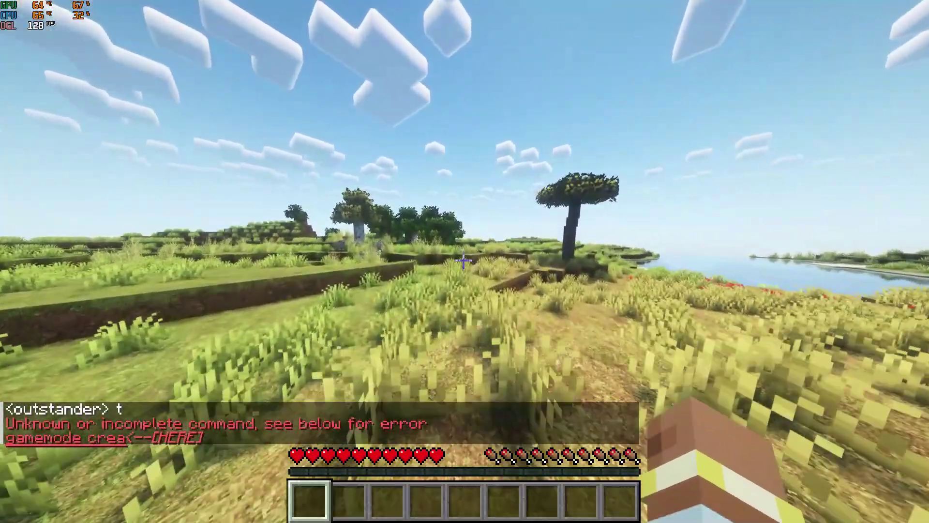
pyautogui.press('super')
pyautogui.click(321, 182)
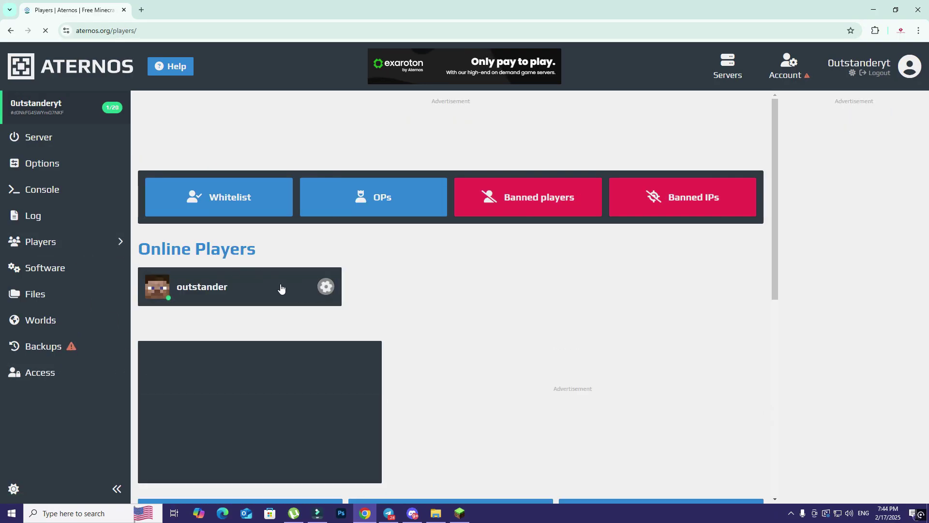
# - Open the online player's details page in Aternos's Players list
pyautogui.click(193, 288)
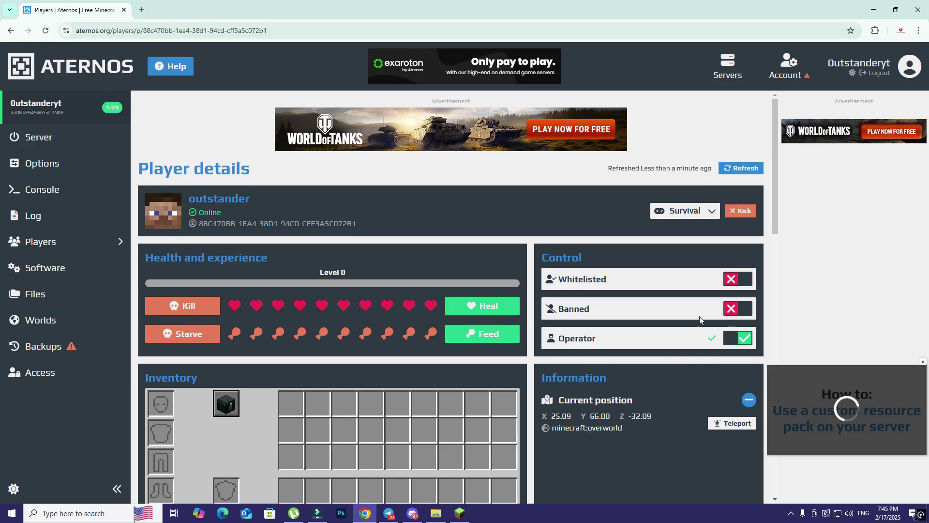
# - Resume the Minecraft game and run /gamemode creative to switch to Creative Mode
pyautogui.click(459, 513)
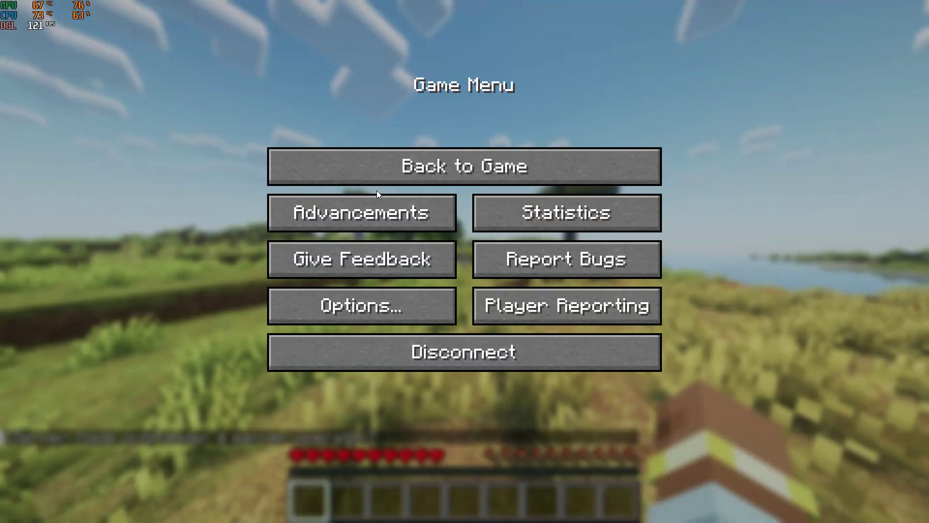
pyautogui.click(376, 190)
pyautogui.write('/gamemode creative')
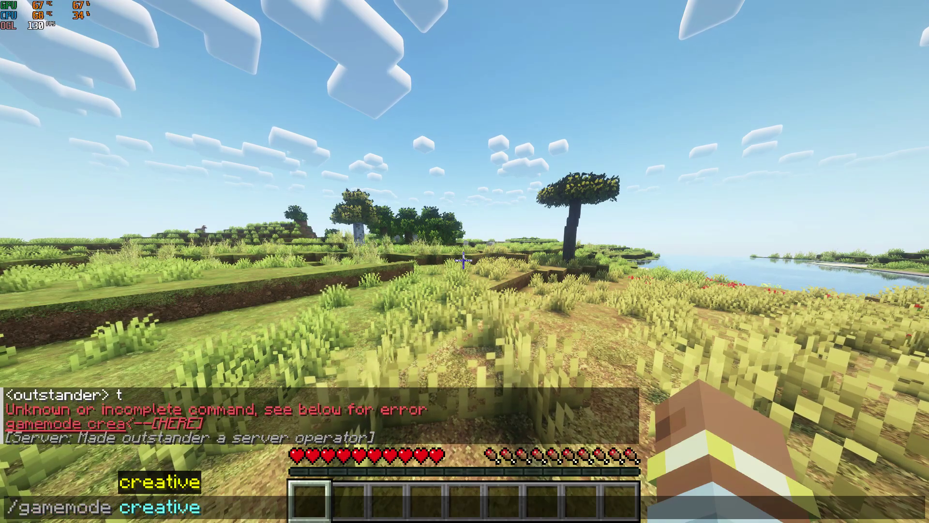
pyautogui.press('Return')
# - Fly up over the hillside in third-person front view, then descend onto it
pyautogui.press('w')
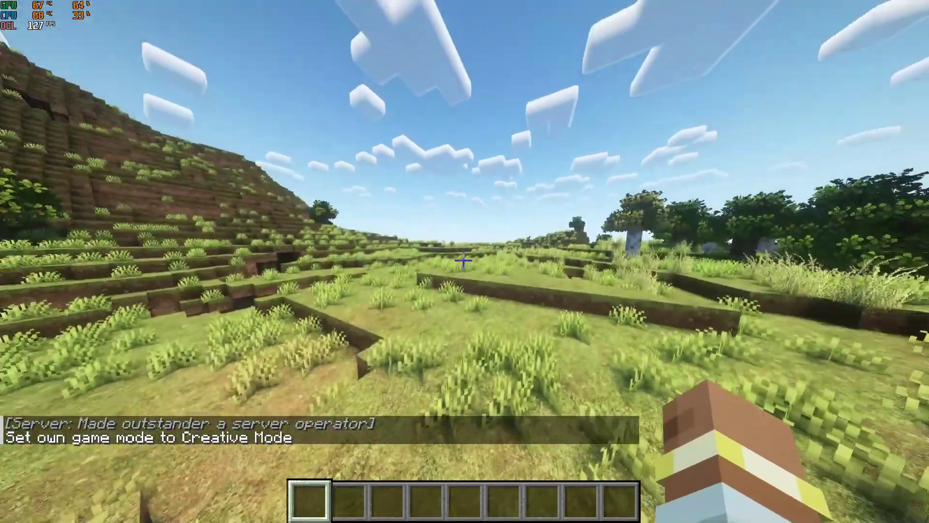
pyautogui.press('Tab')
pyautogui.press('w')
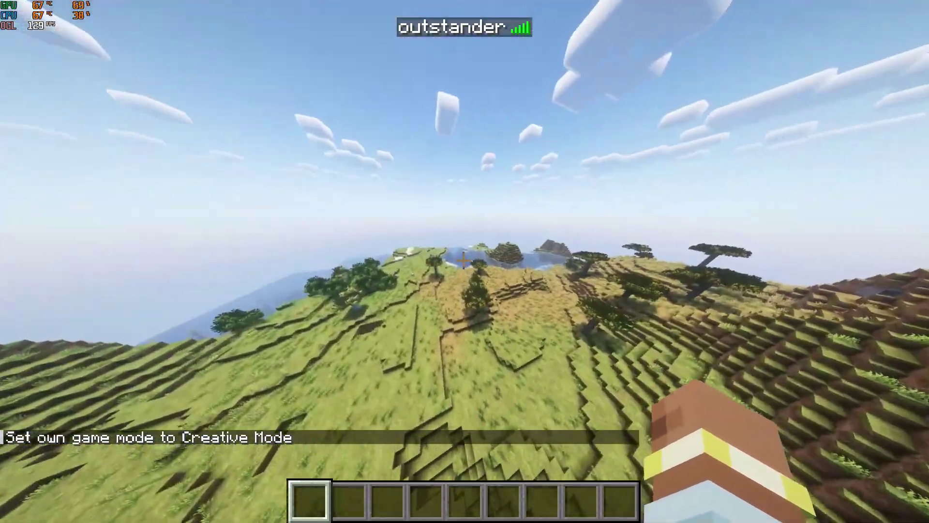
pyautogui.press('F5')
pyautogui.press('F5')
pyautogui.press('shift')
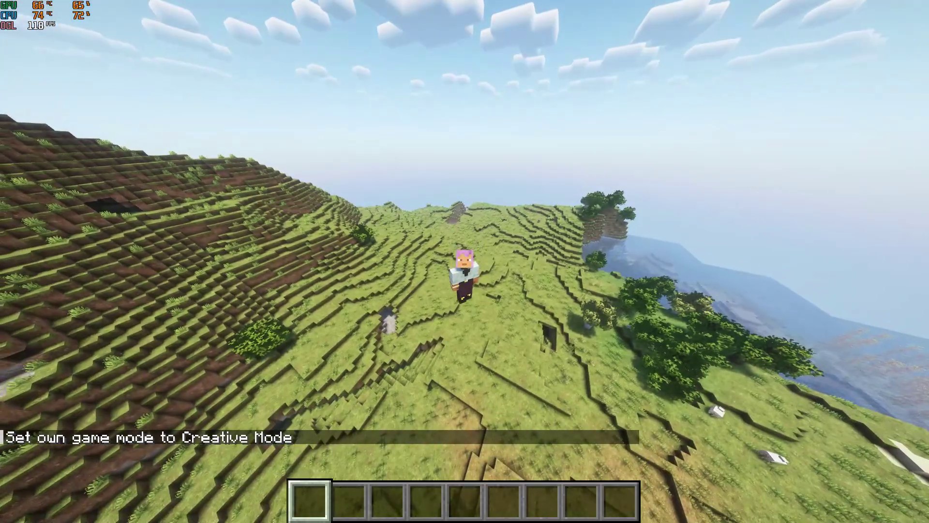